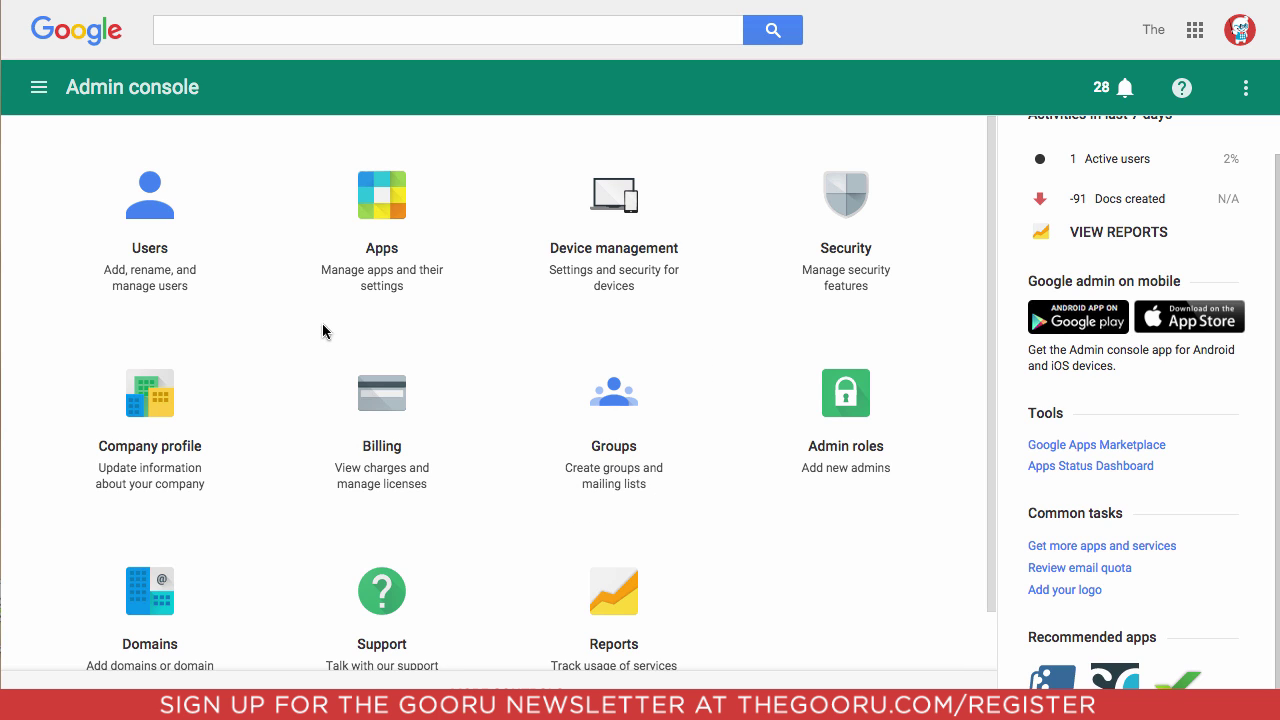
# Open the user list in the Admin console, select the first four users, and view the bulk actions available for them.
pyautogui.click(163, 260)
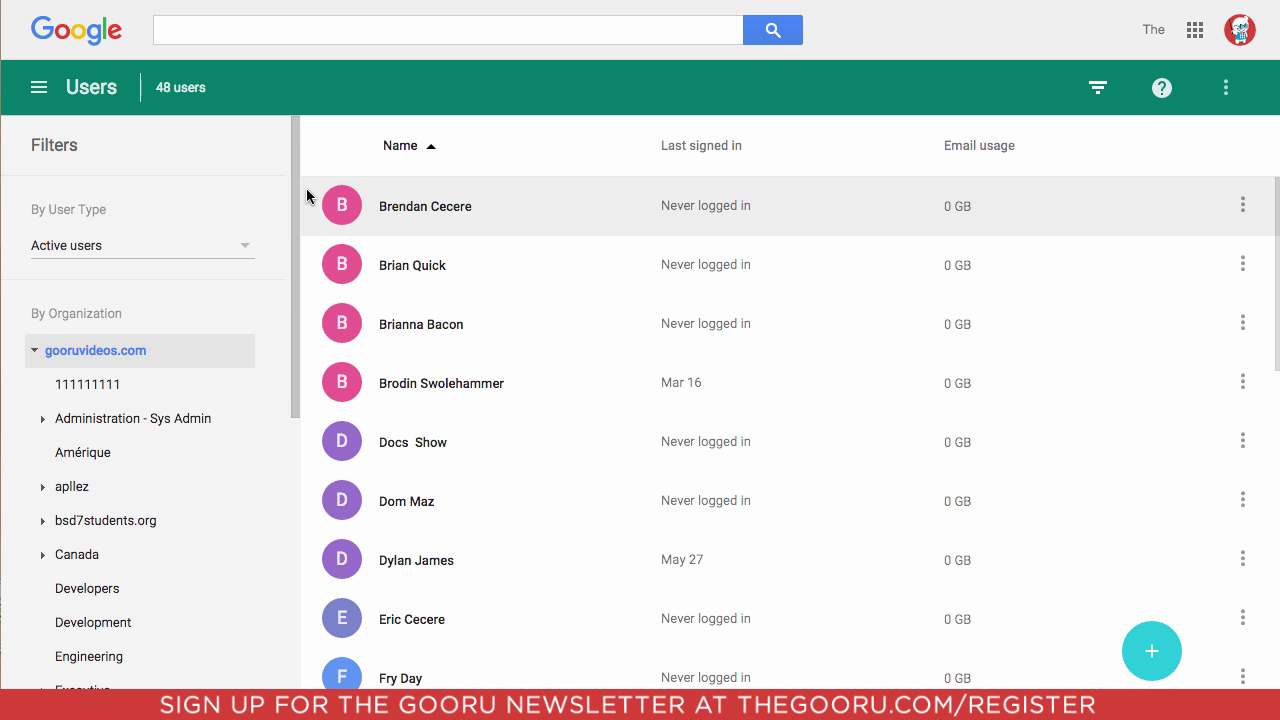
pyautogui.click(341, 205)
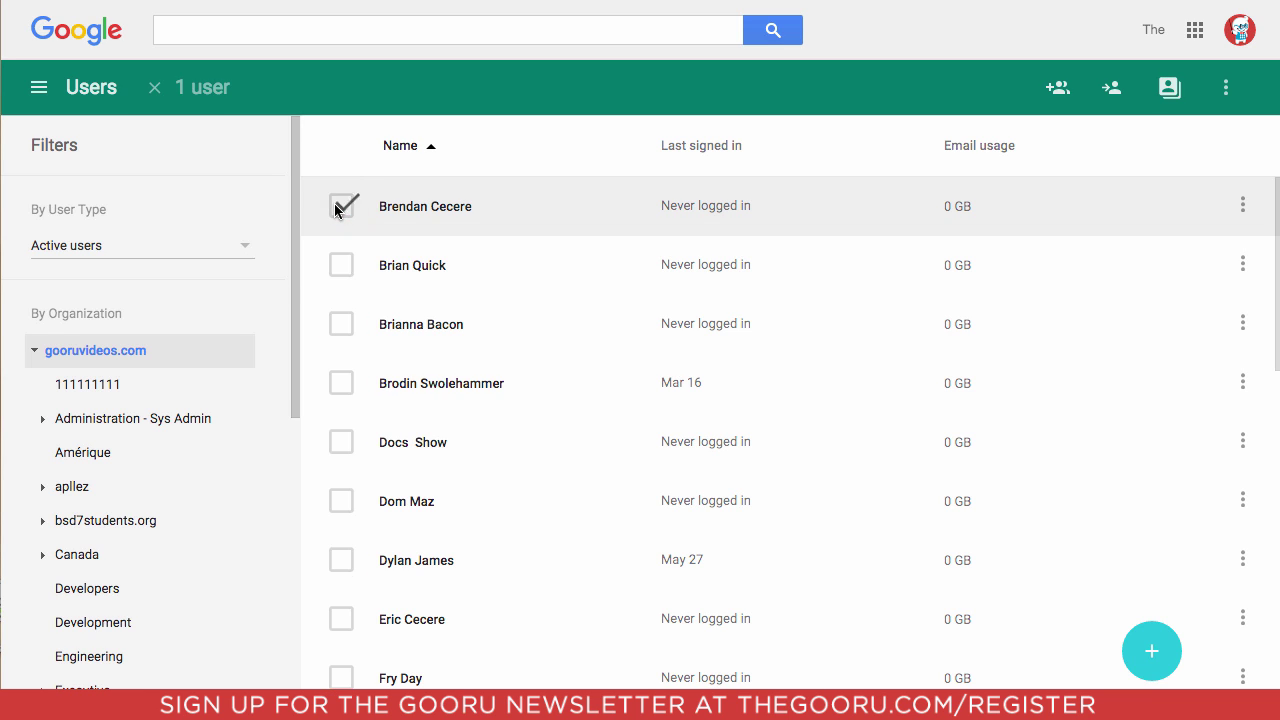
pyautogui.click(344, 272)
pyautogui.click(345, 328)
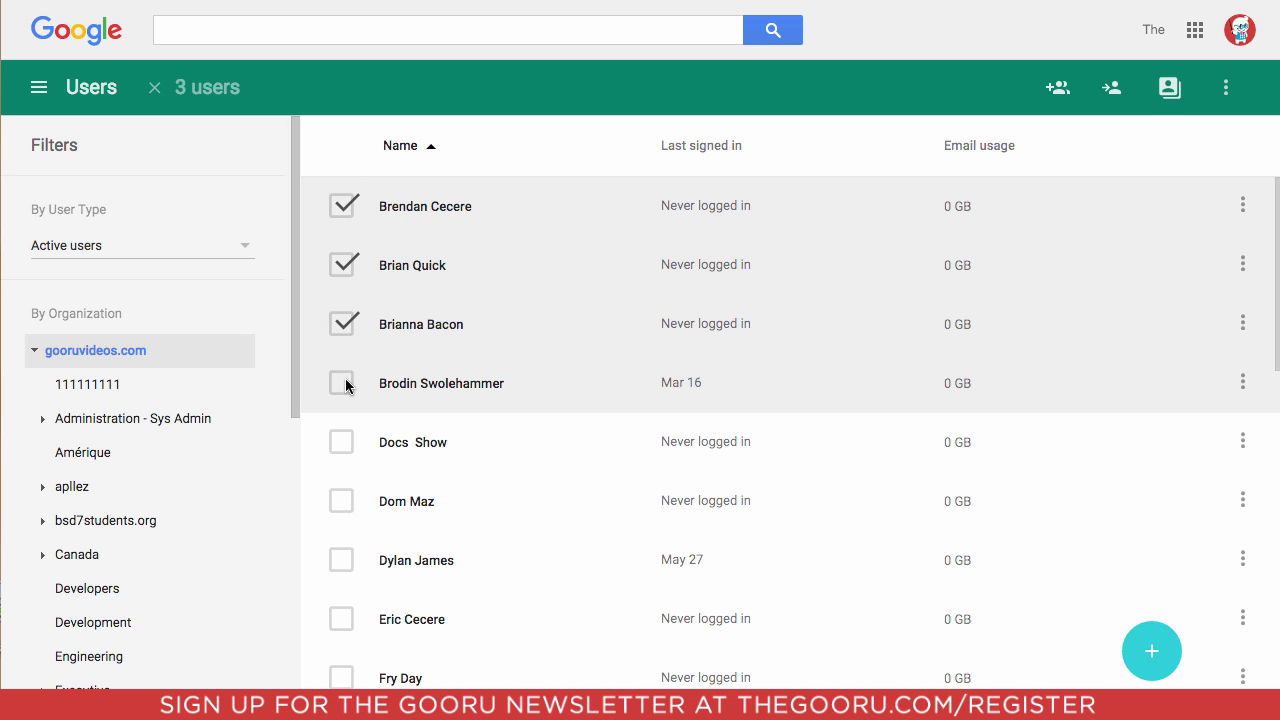
pyautogui.click(343, 384)
pyautogui.click(1224, 92)
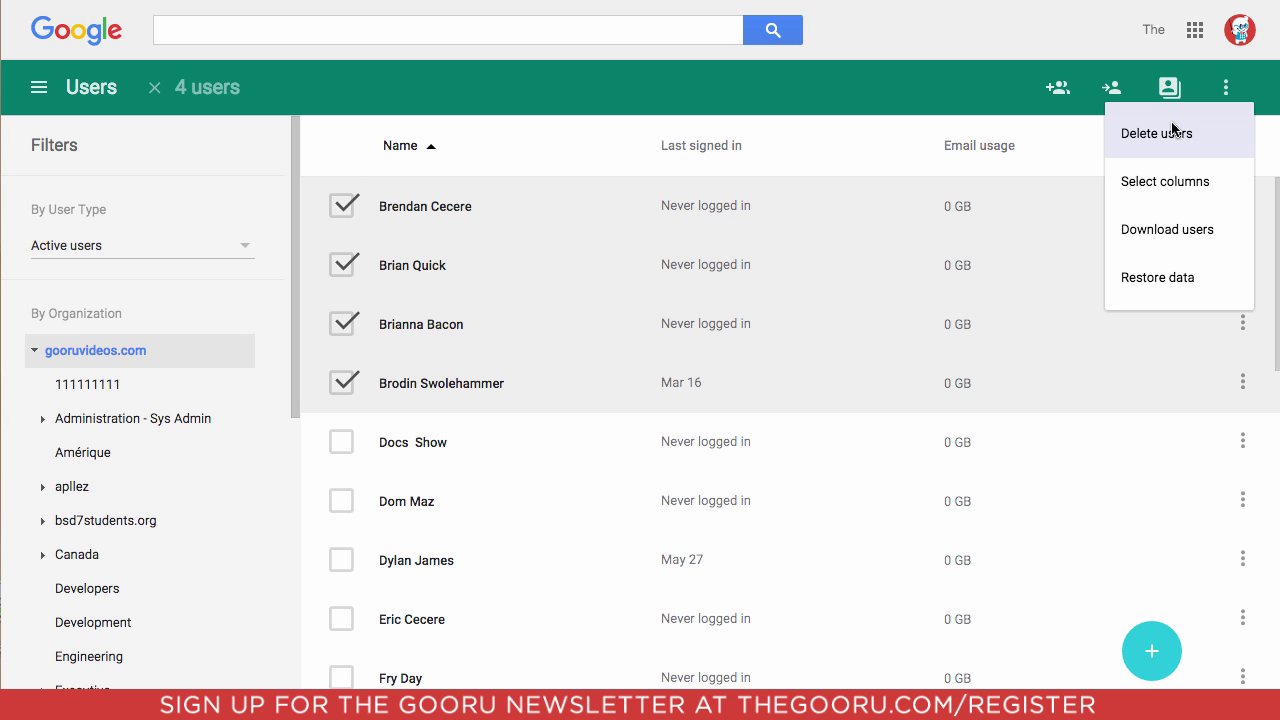
# Deselect all four users and view the individual actions available for the first user in the list.
pyautogui.click(344, 210)
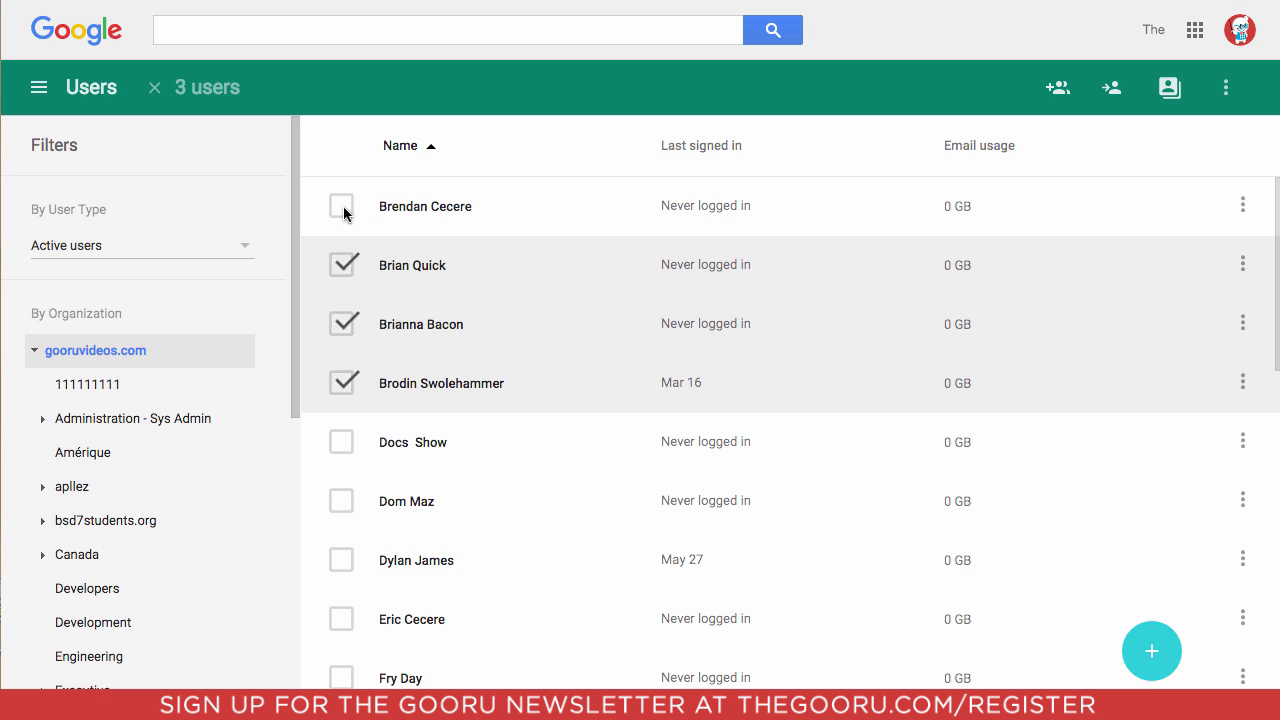
pyautogui.click(345, 266)
pyautogui.click(344, 326)
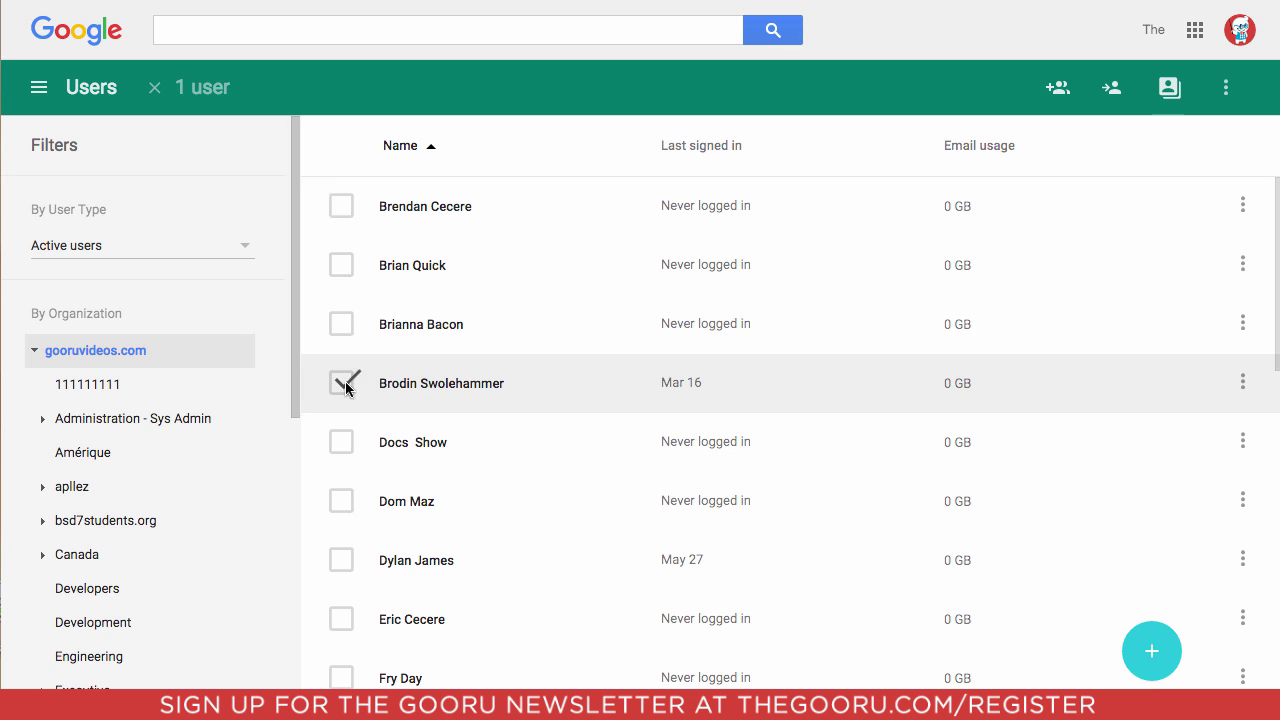
pyautogui.click(342, 383)
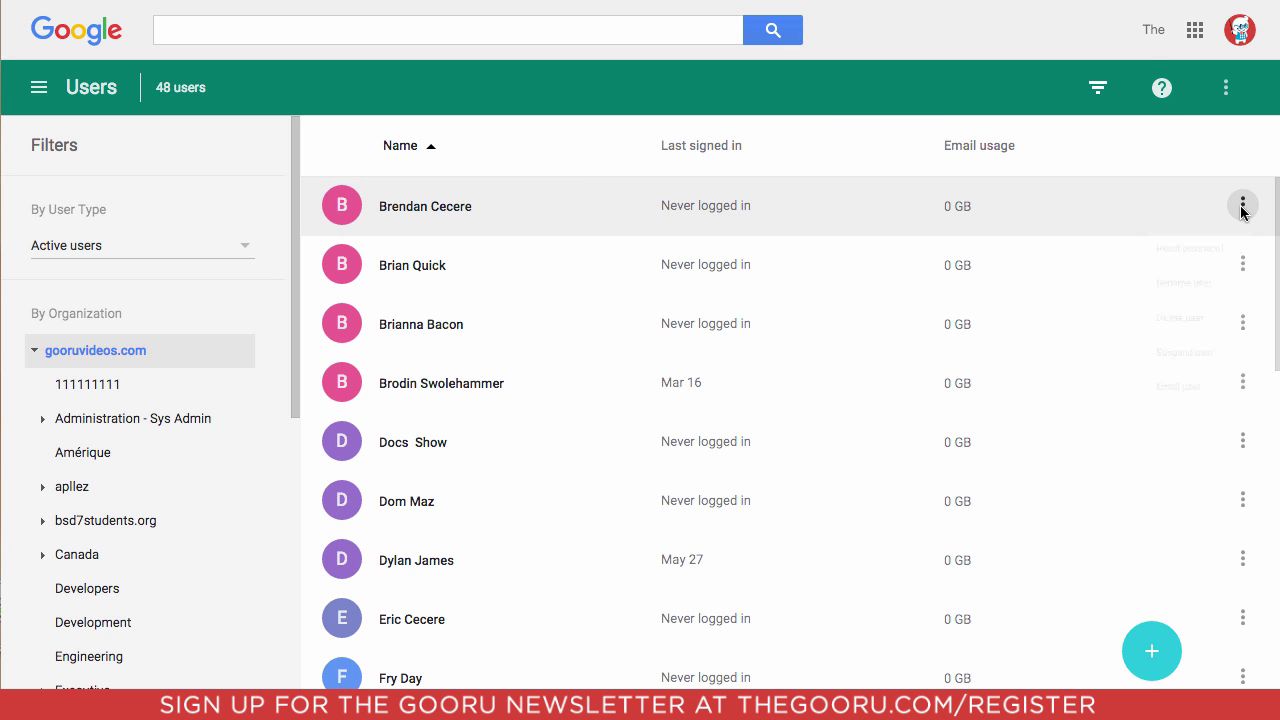
pyautogui.click(1242, 207)
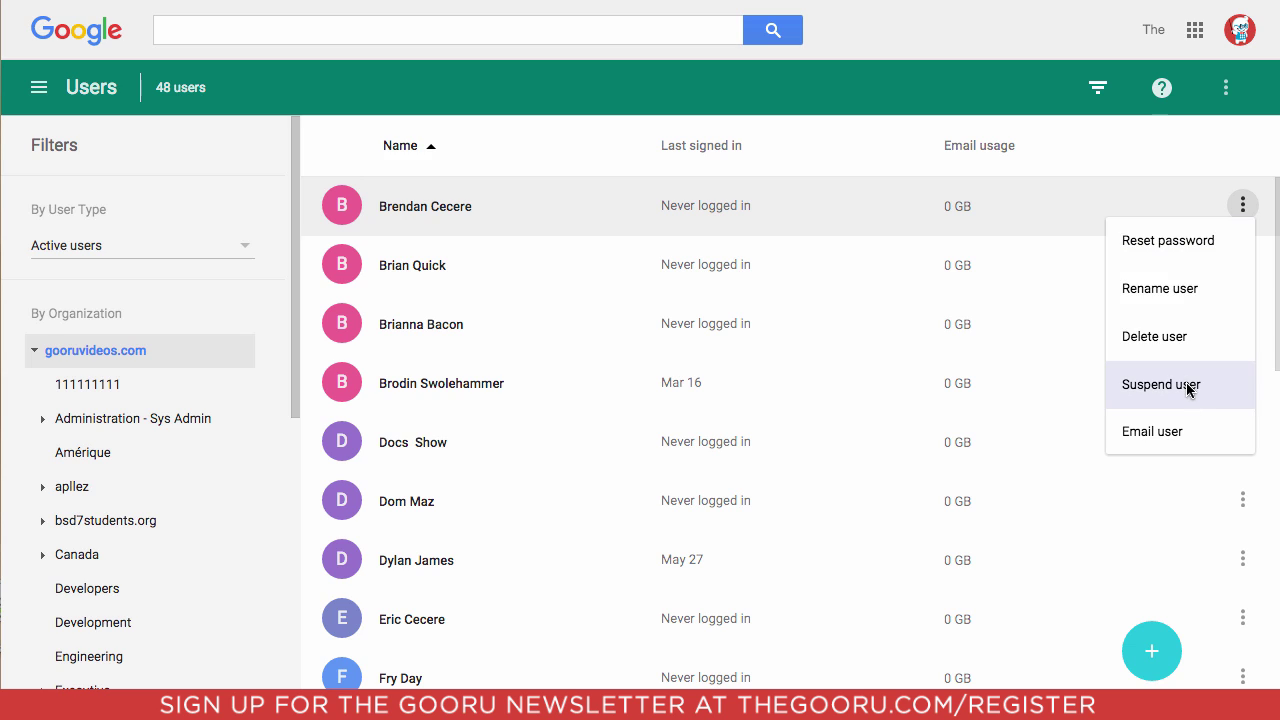
pyautogui.click(1240, 205)
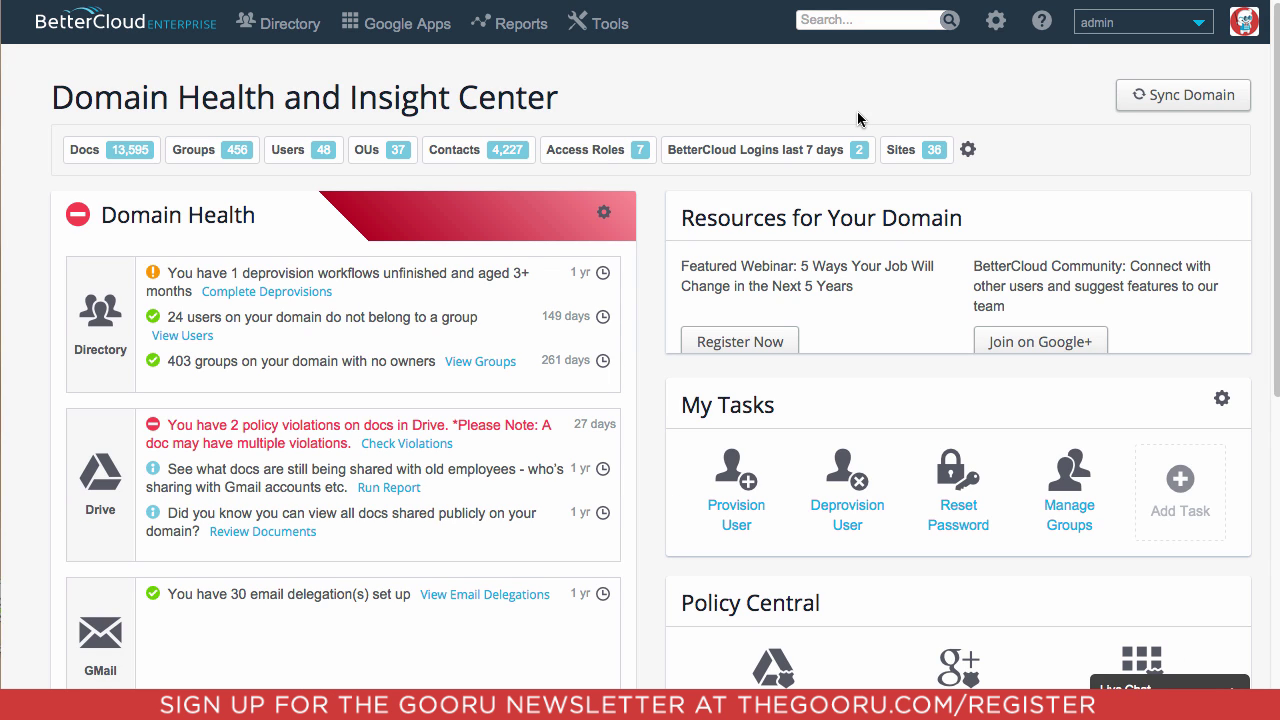
# Switch to BetterCloud and open the directory's list of all domain users.
pyautogui.moveTo(250, 24)
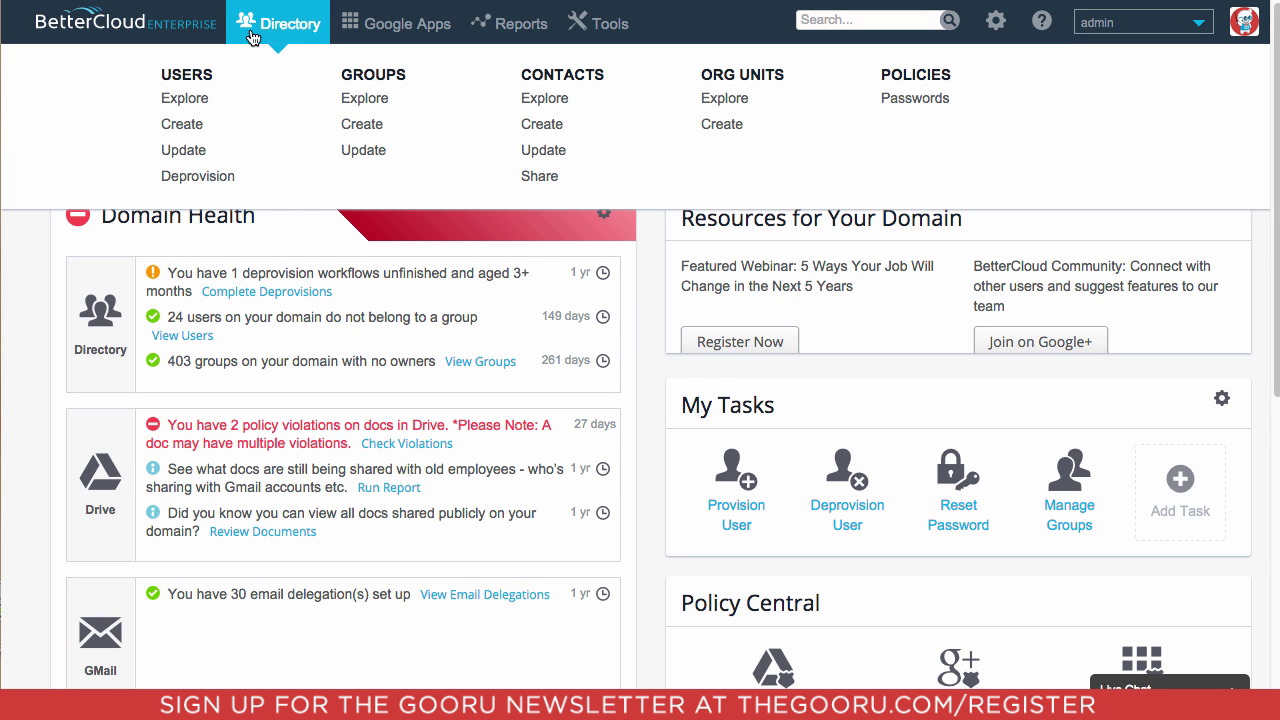
pyautogui.click(205, 100)
pyautogui.scroll(-3, 600, 415)
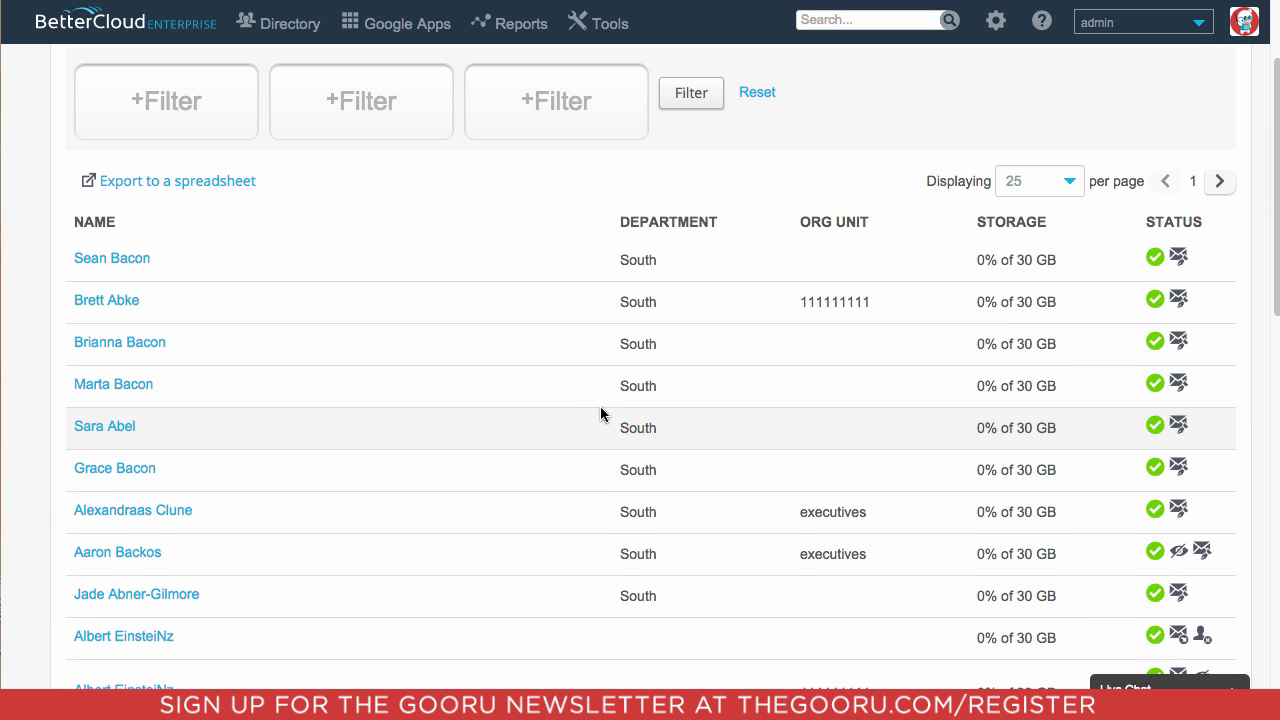
pyautogui.scroll(2, 601, 414)
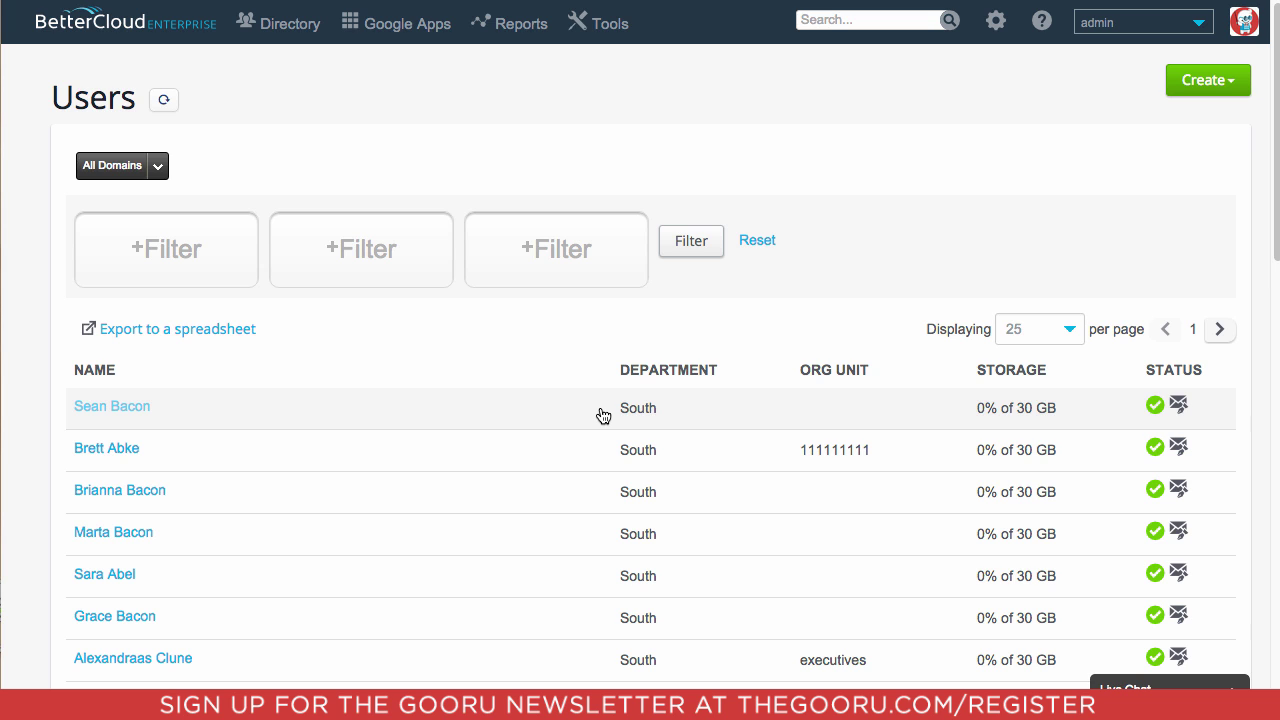
# Add an Org Unit filter to the user list, view its unit options, and remove the filter.
pyautogui.click(147, 252)
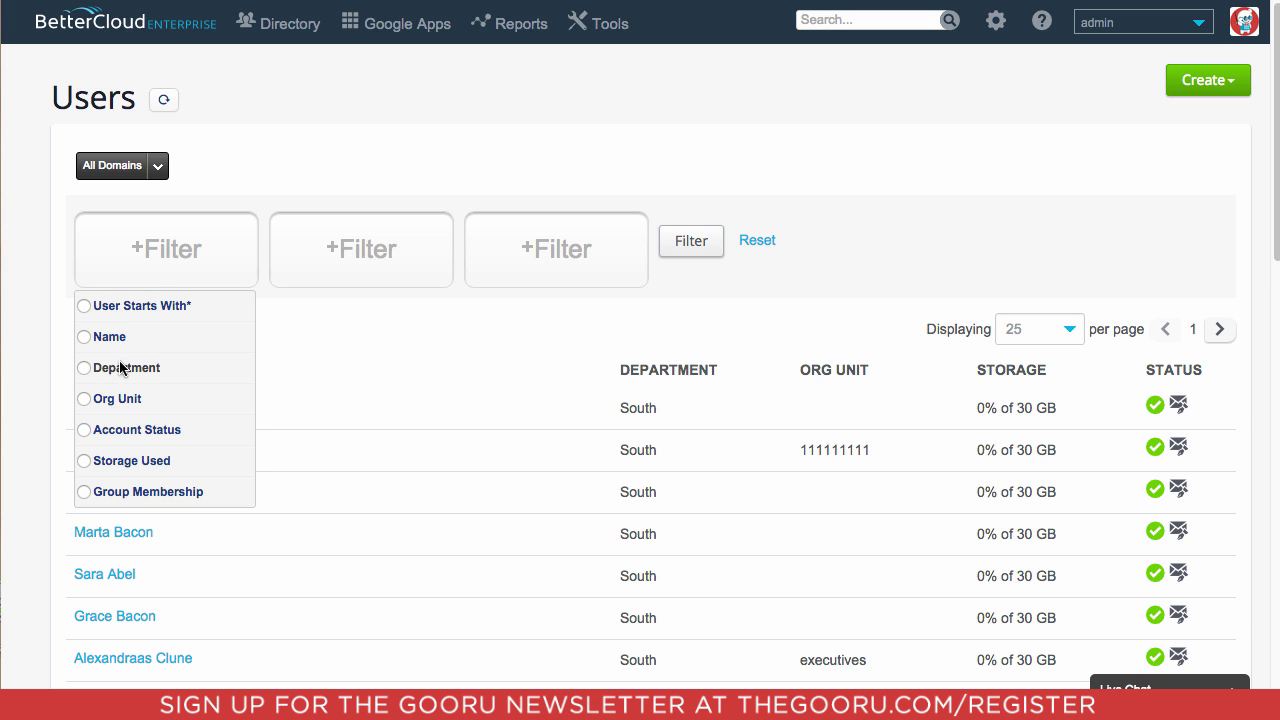
pyautogui.click(84, 398)
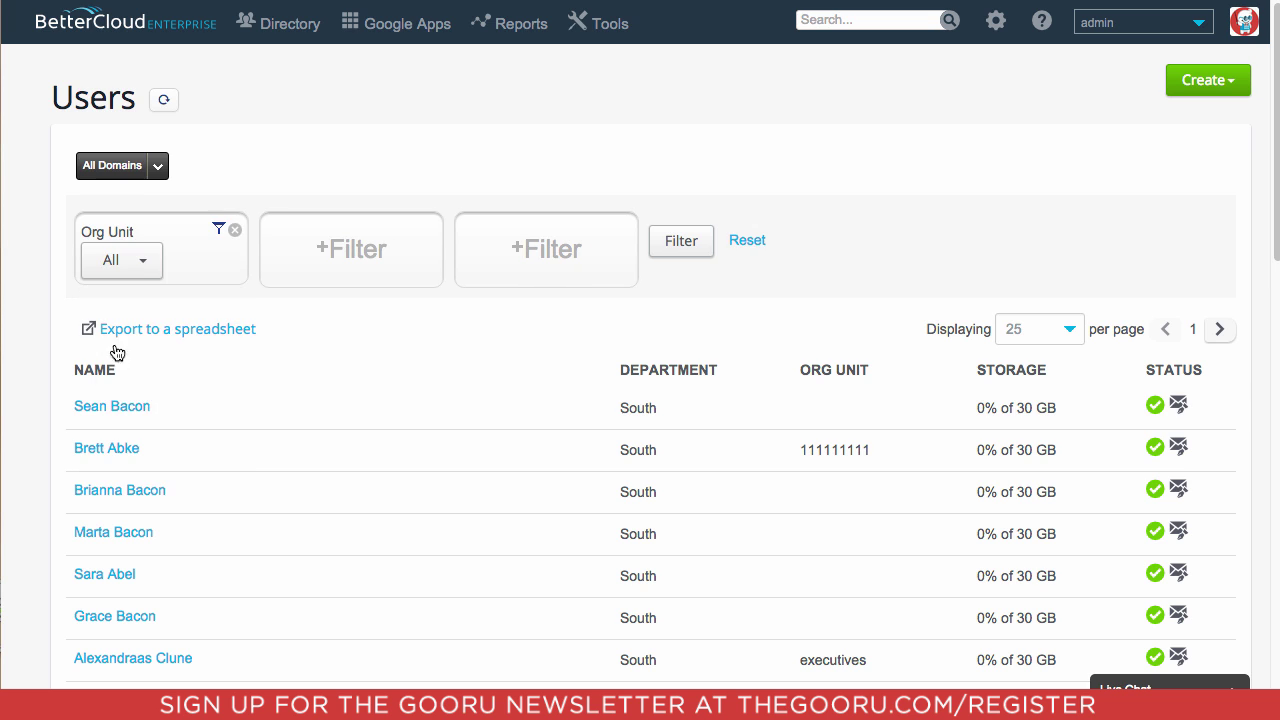
pyautogui.click(137, 256)
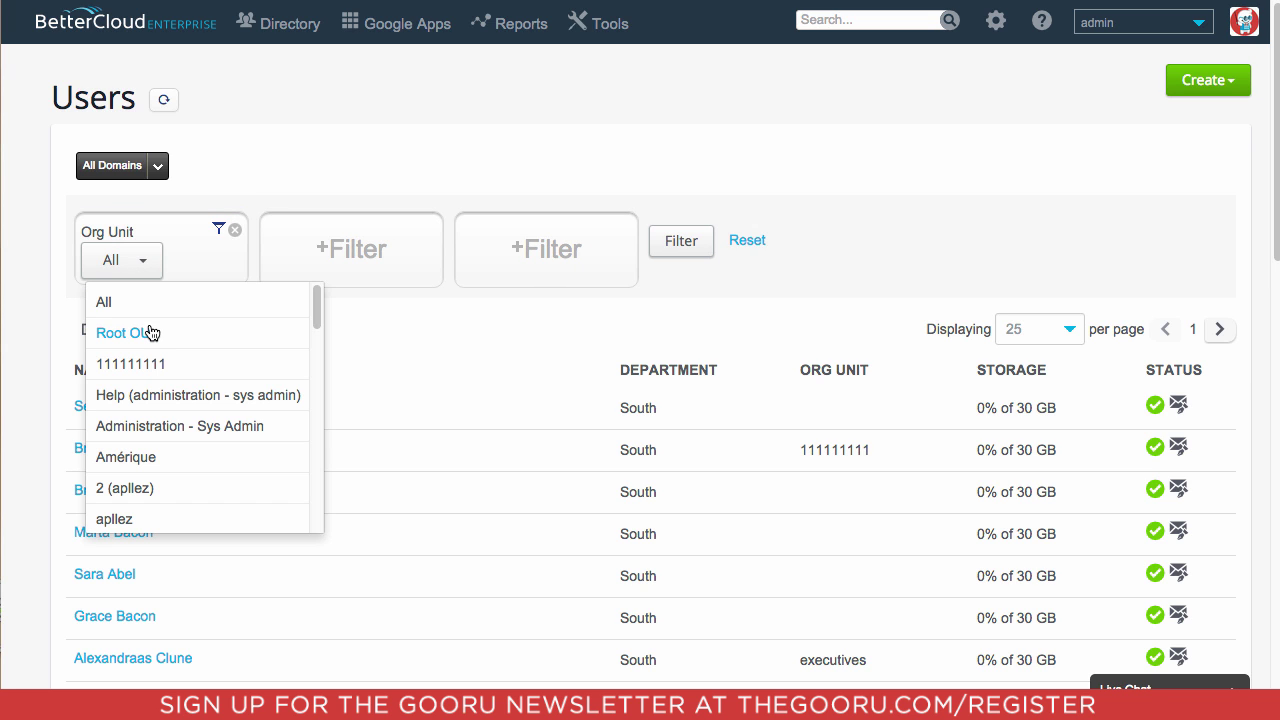
pyautogui.click(234, 235)
pyautogui.click(233, 236)
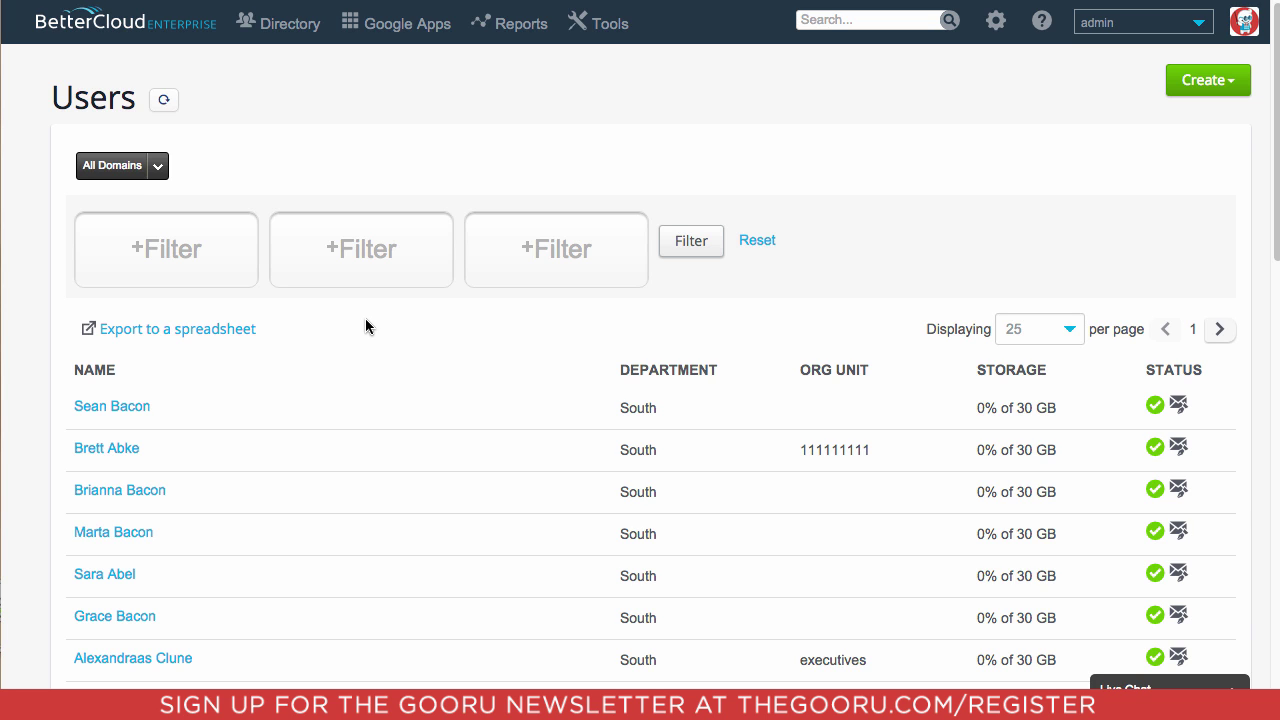
# Export all users to a Google spreadsheet titled User Directory, and open the export-complete notification in Gmail.
pyautogui.click(237, 334)
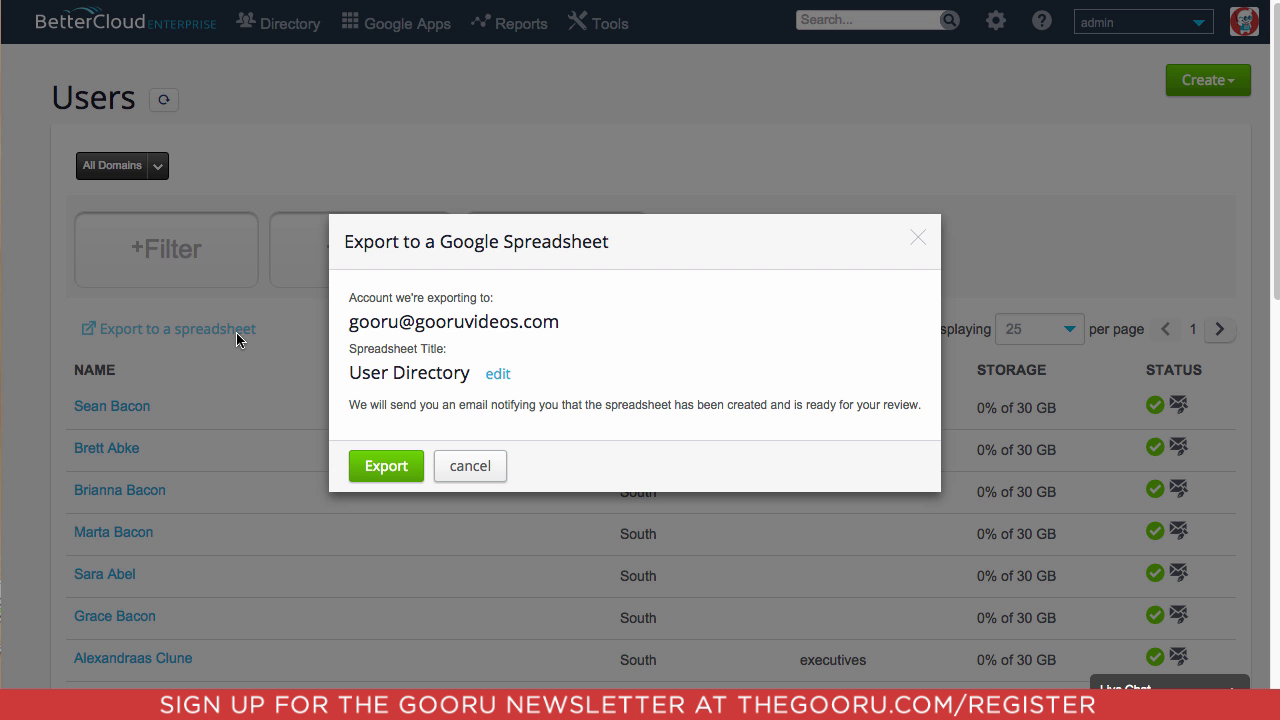
pyautogui.click(377, 468)
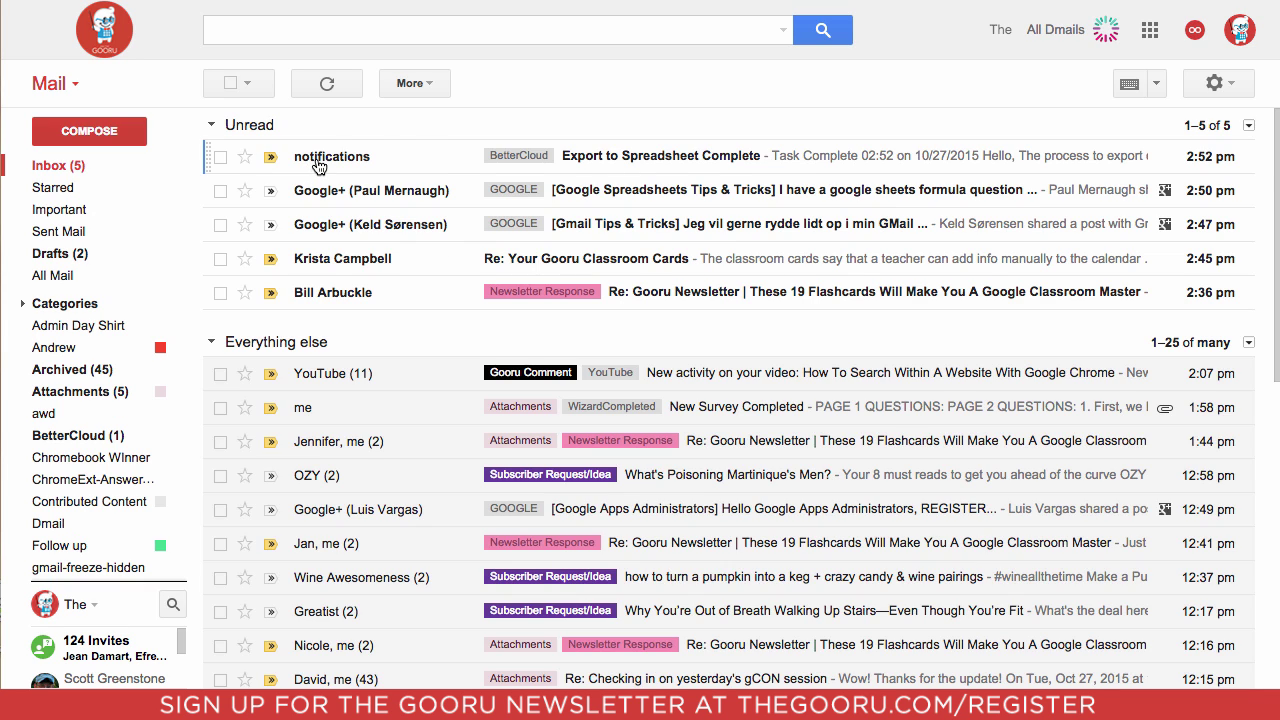
pyautogui.click(316, 166)
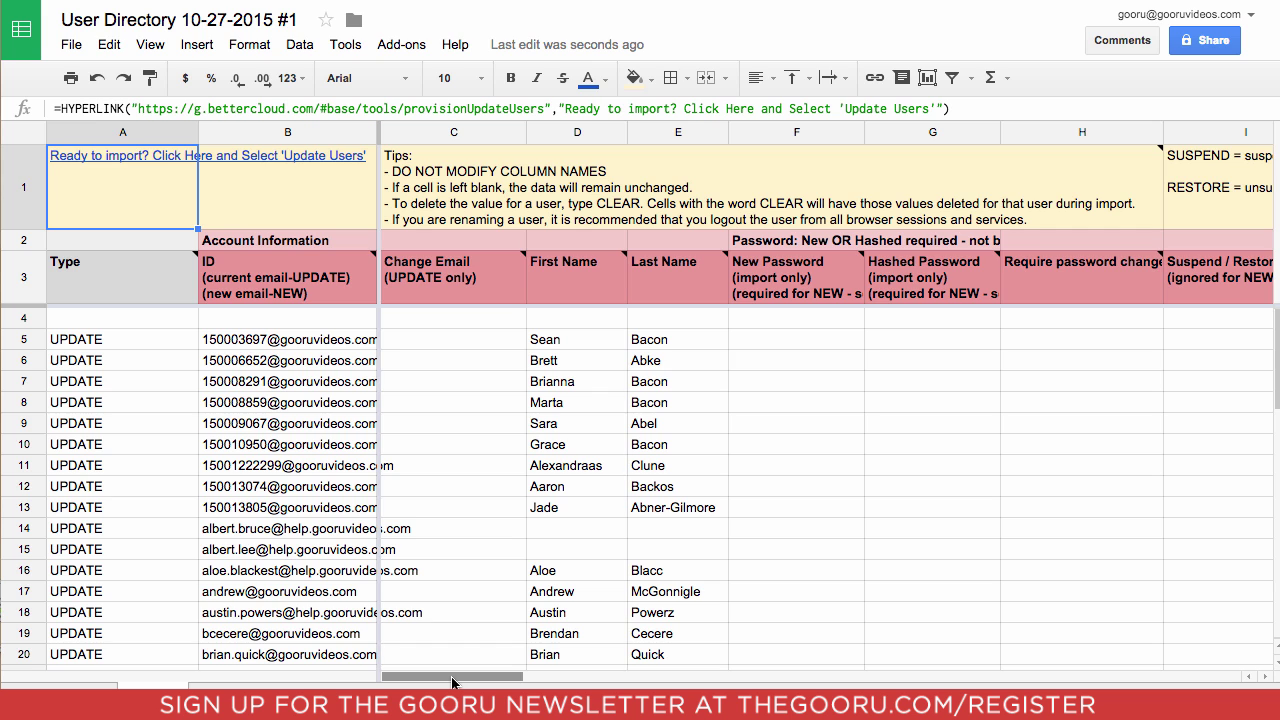
# Enter SUSPEND in the Suspend / Restore User column for row 5 and fill it down through row 10.
pyautogui.moveTo(452, 682)
pyautogui.mouseDown()
pyautogui.moveTo(507, 676)
pyautogui.moveTo(475, 681)
pyautogui.mouseUp()
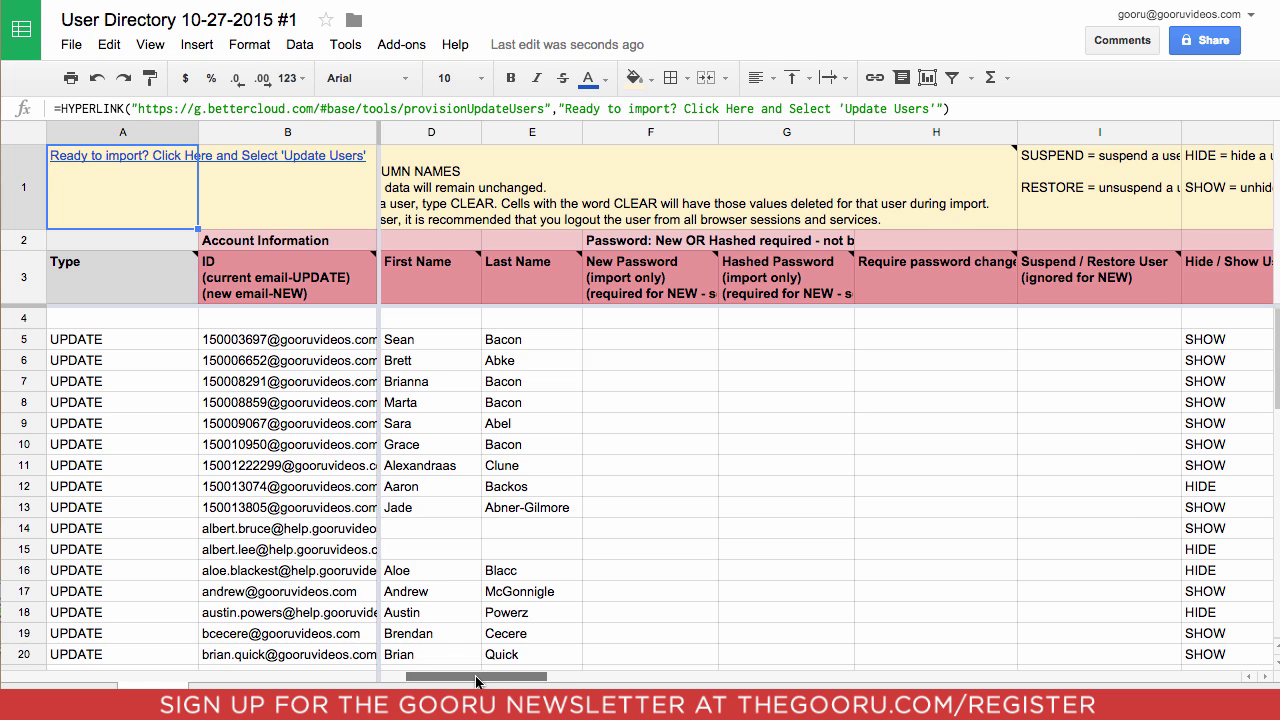
pyautogui.moveTo(476, 681); pyautogui.dragTo(498, 680)
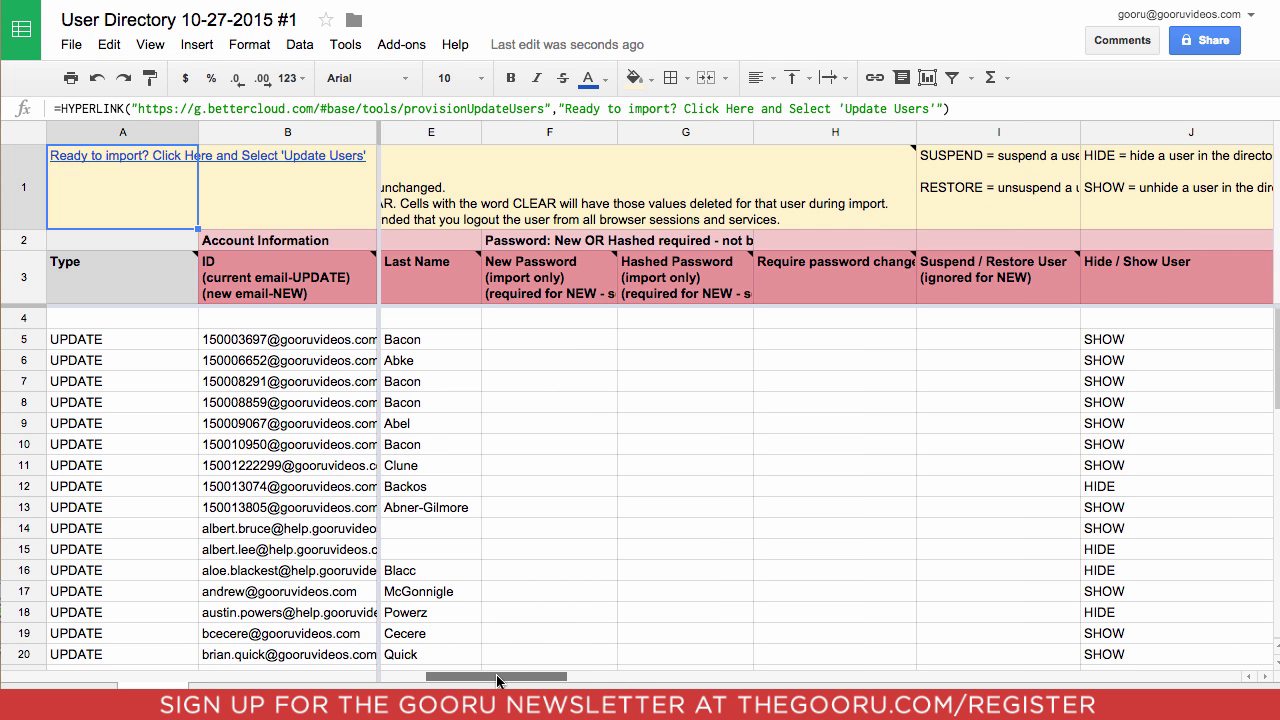
pyautogui.click(955, 346)
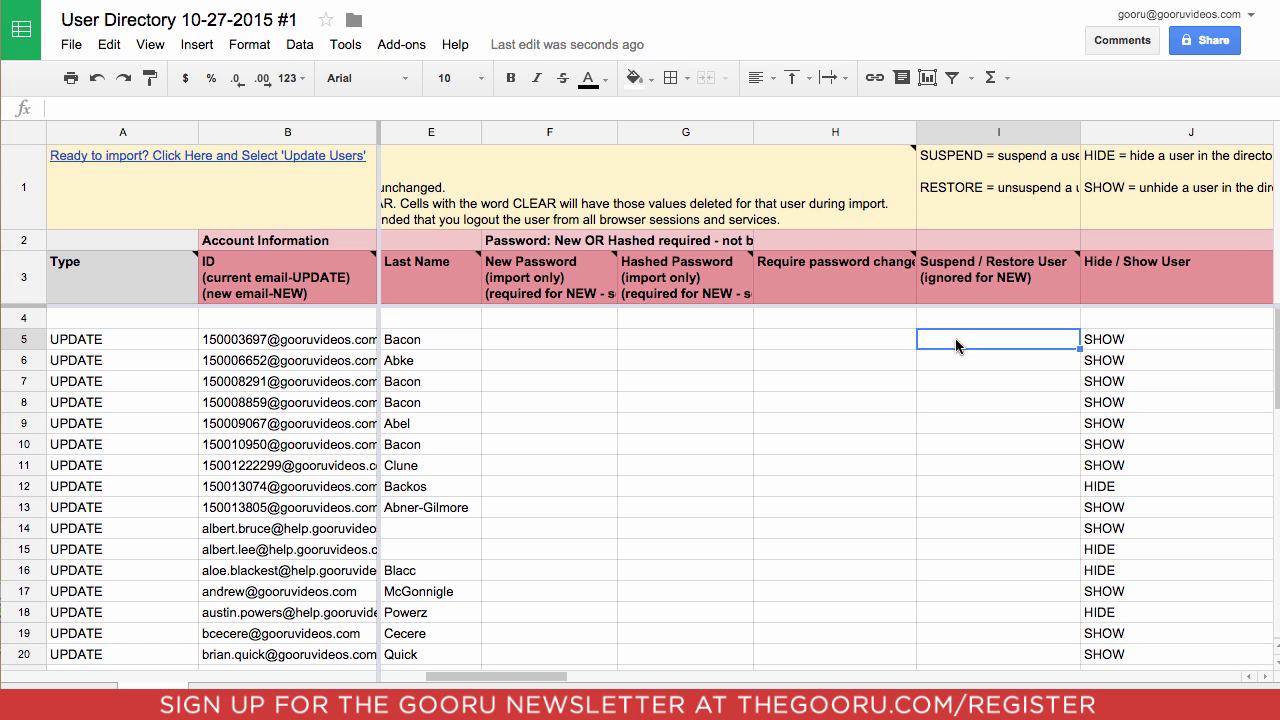
pyautogui.write('SUSPEND')
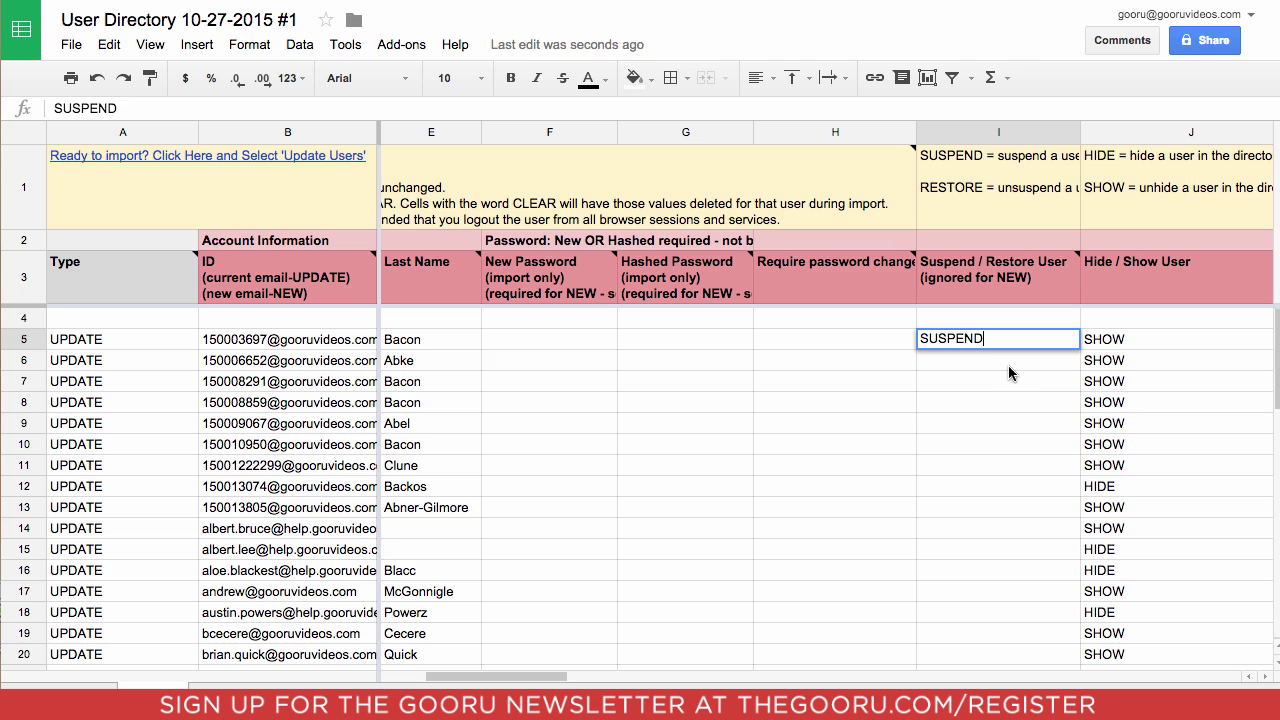
pyautogui.press('Return')
pyautogui.click(1010, 345)
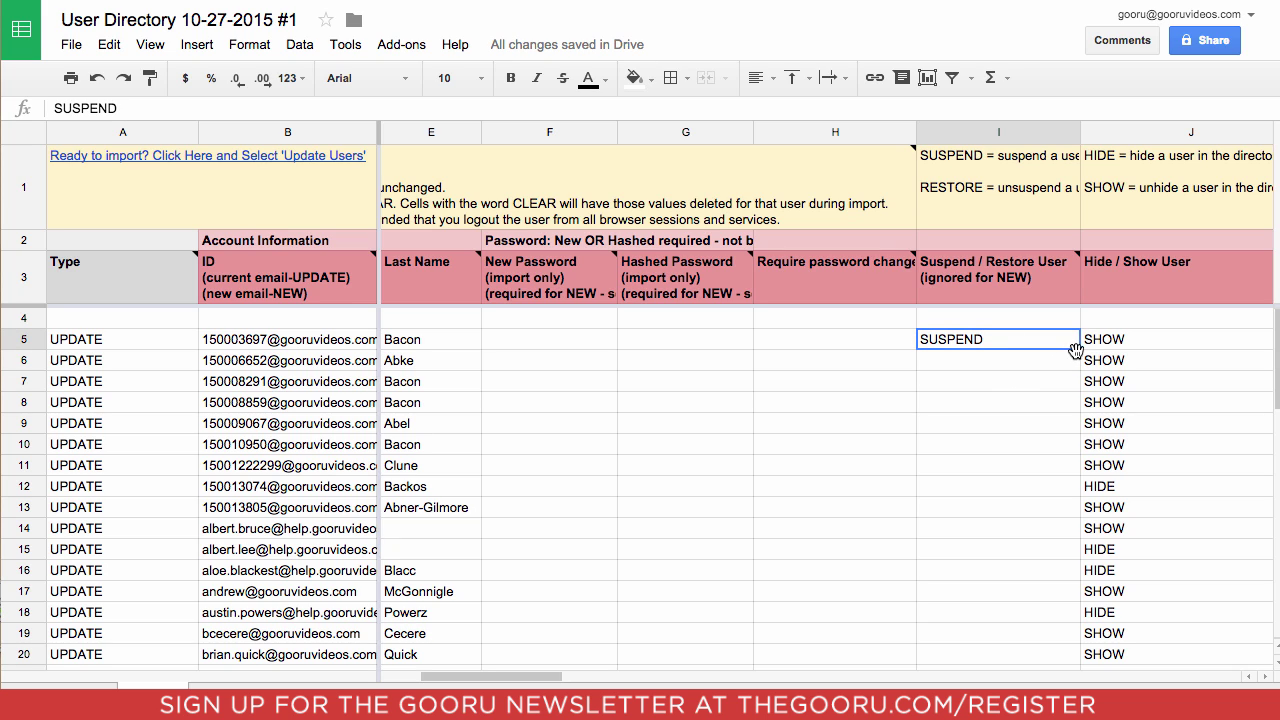
pyautogui.moveTo(1078, 348); pyautogui.dragTo(1069, 446)
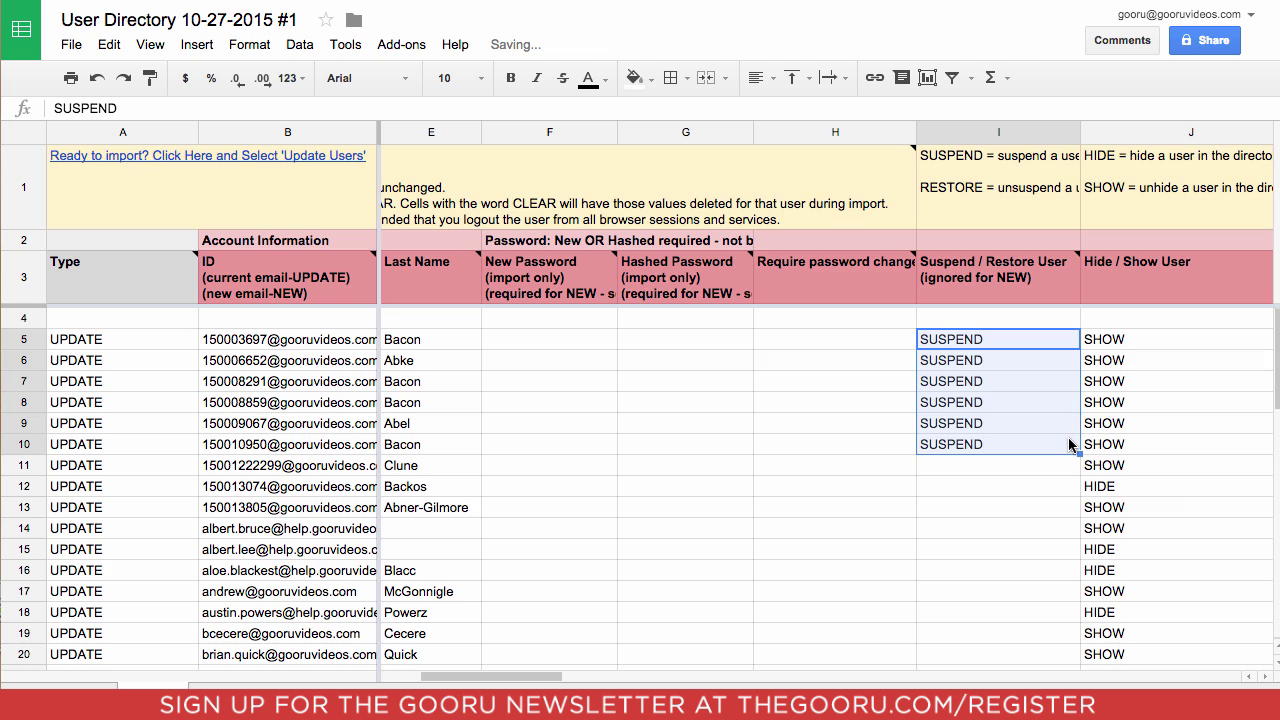
# Set the Hide / Show User column to HIDE for row 5 and fill it down through row 10.
pyautogui.click(1098, 345)
pyautogui.doubleClick(1098, 345)
pyautogui.moveTo(1098, 340); pyautogui.dragTo(983, 338)
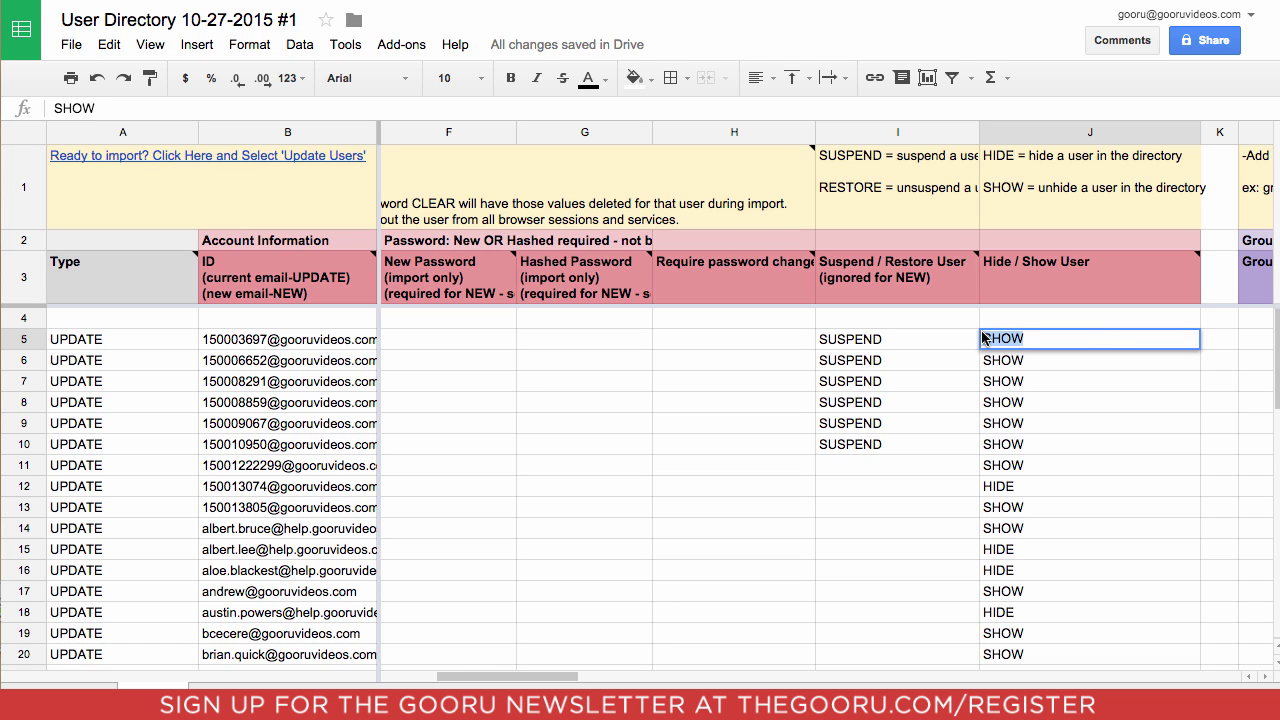
pyautogui.write('HIDE')
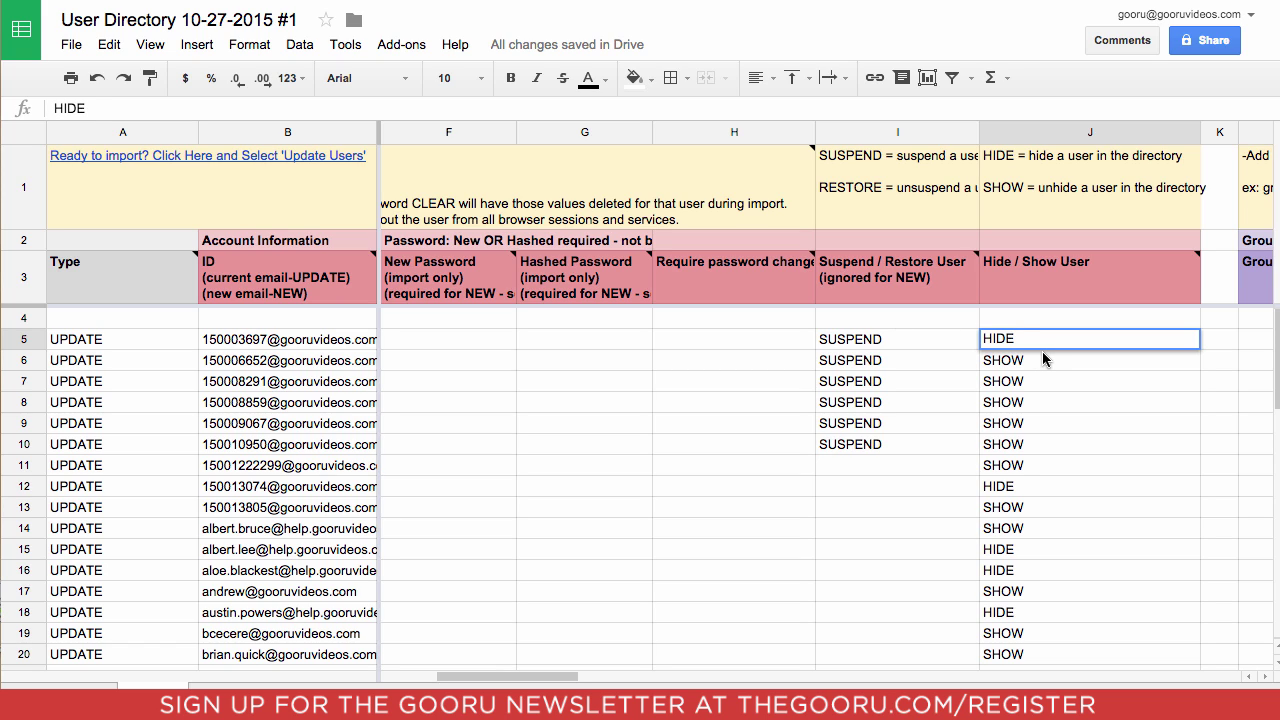
pyautogui.press('Return')
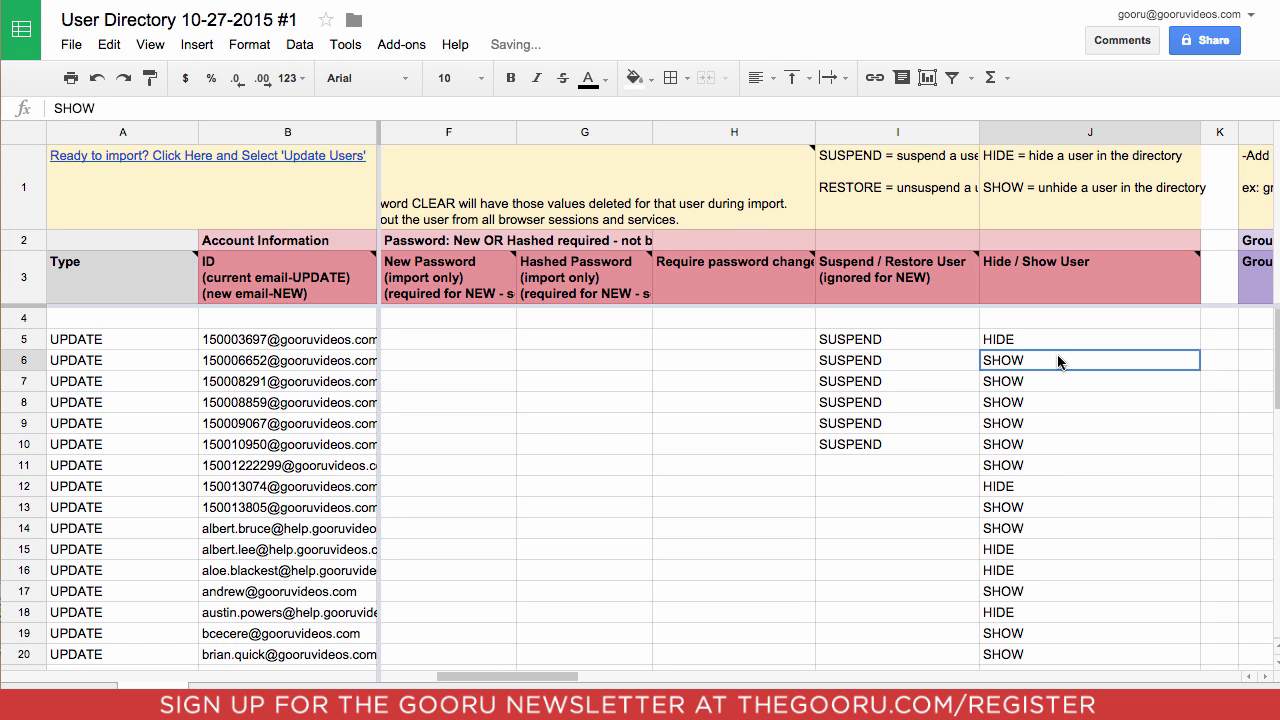
pyautogui.click(1063, 343)
pyautogui.moveTo(1197, 345); pyautogui.dragTo(1188, 450)
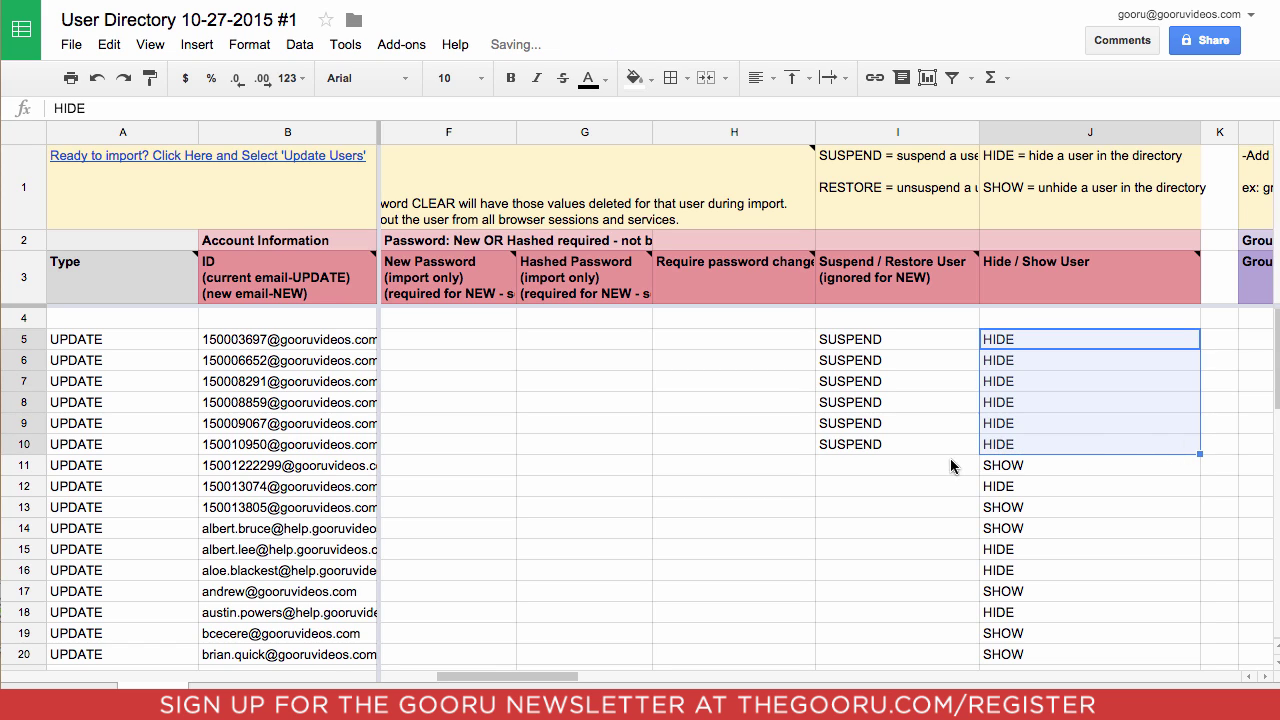
pyautogui.click(904, 474)
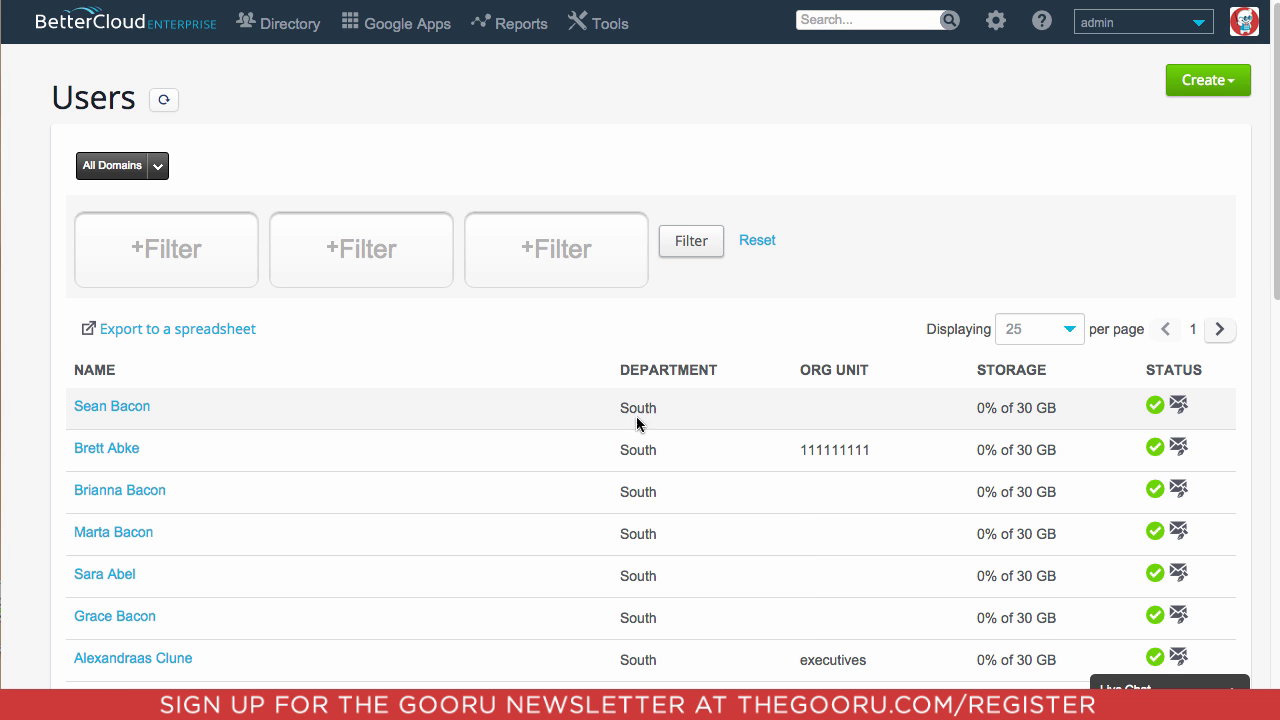
# In BetterCloud, bulk update users from the User Directory 10-27-2015 #1 spreadsheet with completion email enabled, and check the updated users' account status.
pyautogui.click(279, 38)
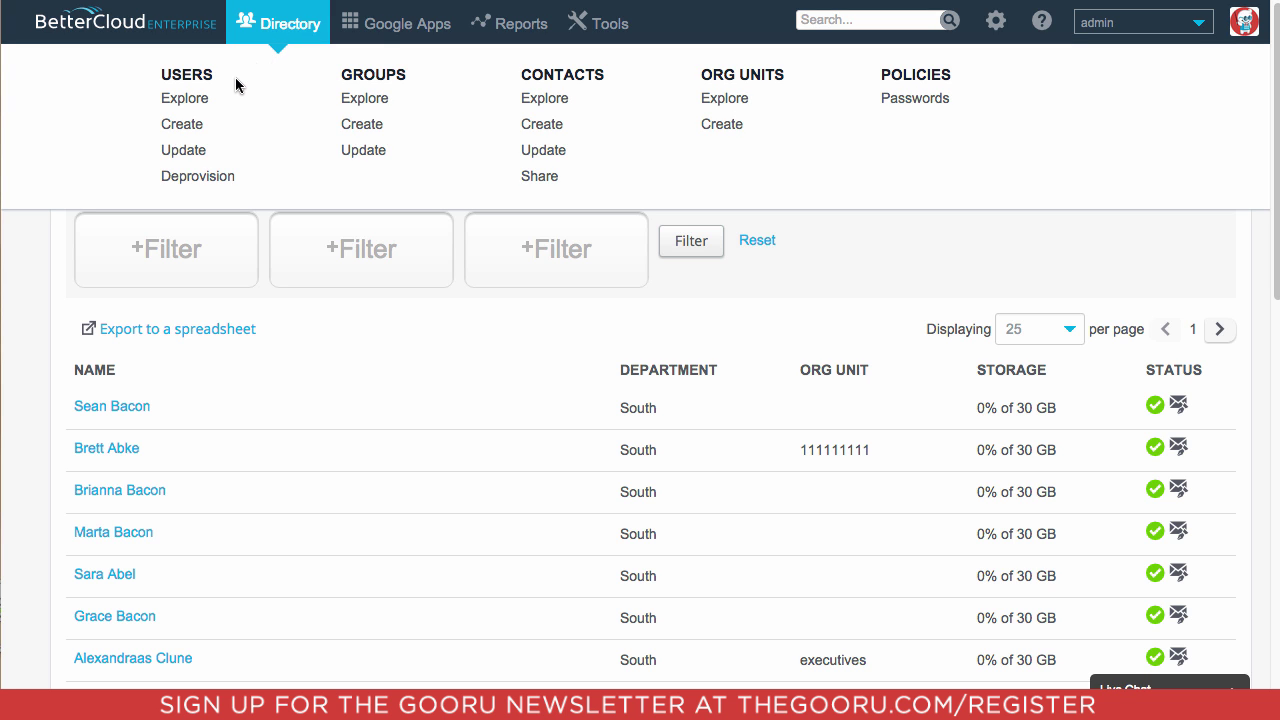
pyautogui.click(205, 152)
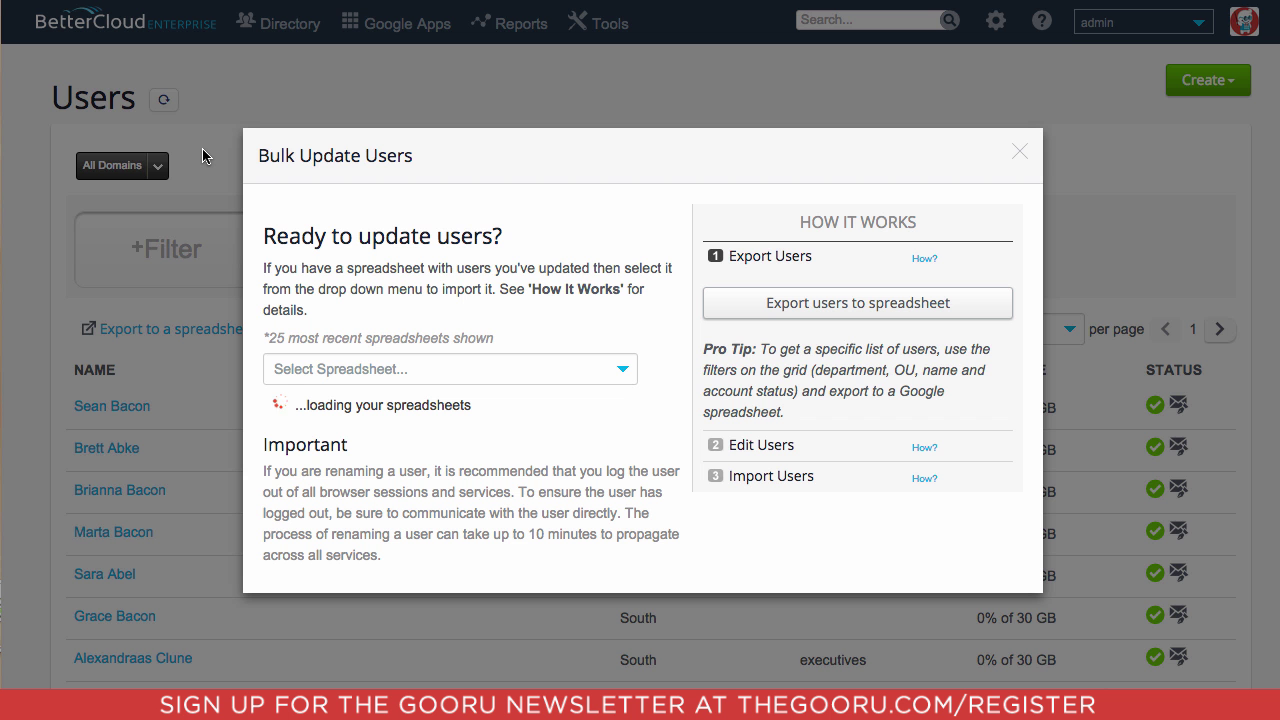
pyautogui.click(489, 369)
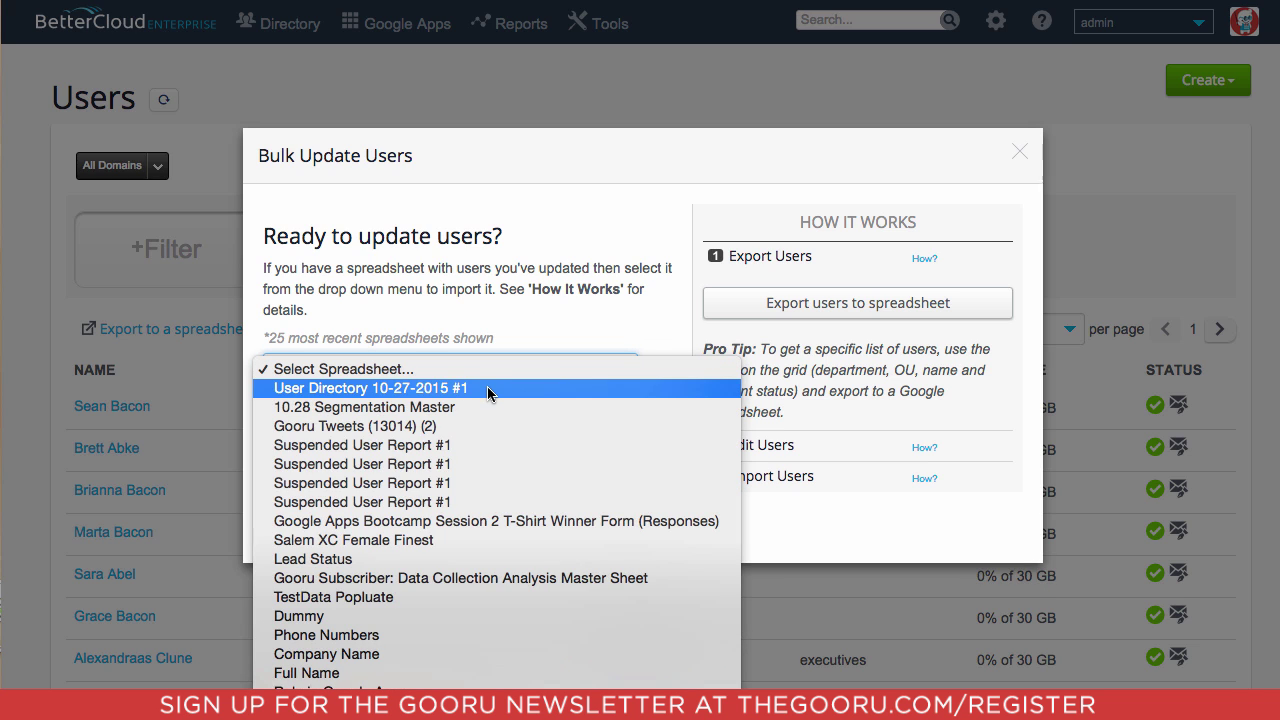
pyautogui.click(489, 391)
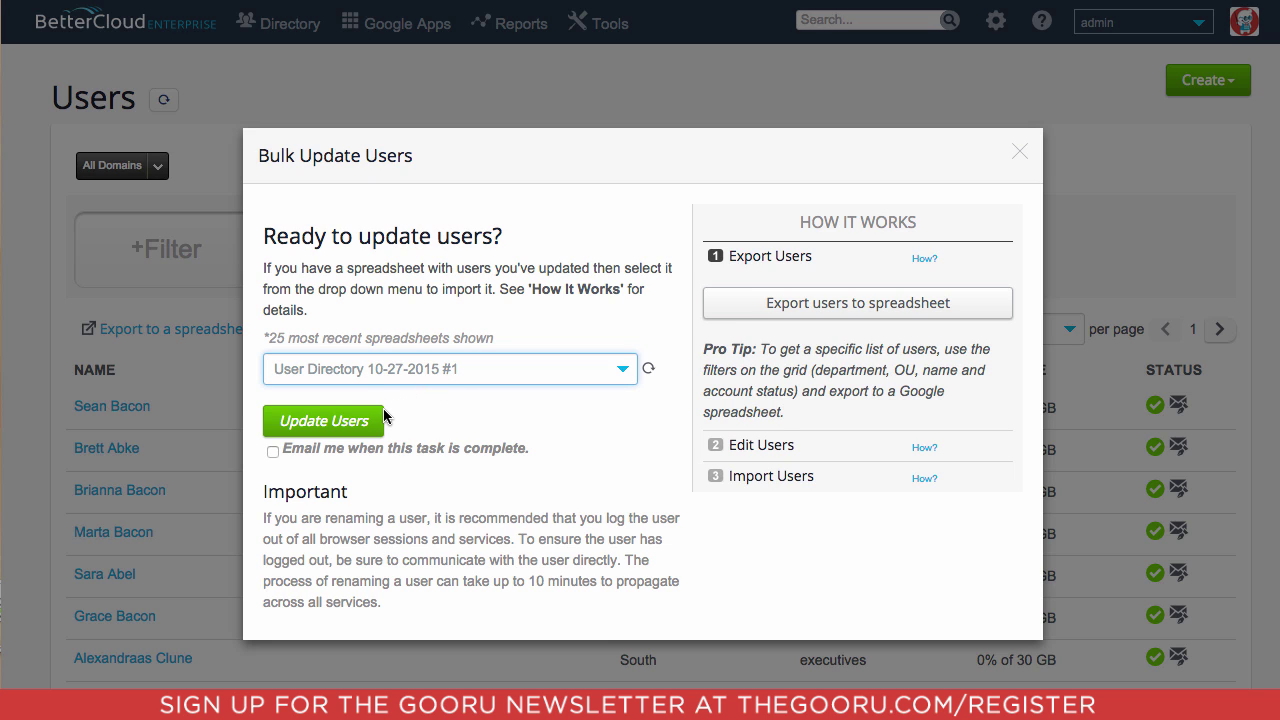
pyautogui.click(272, 453)
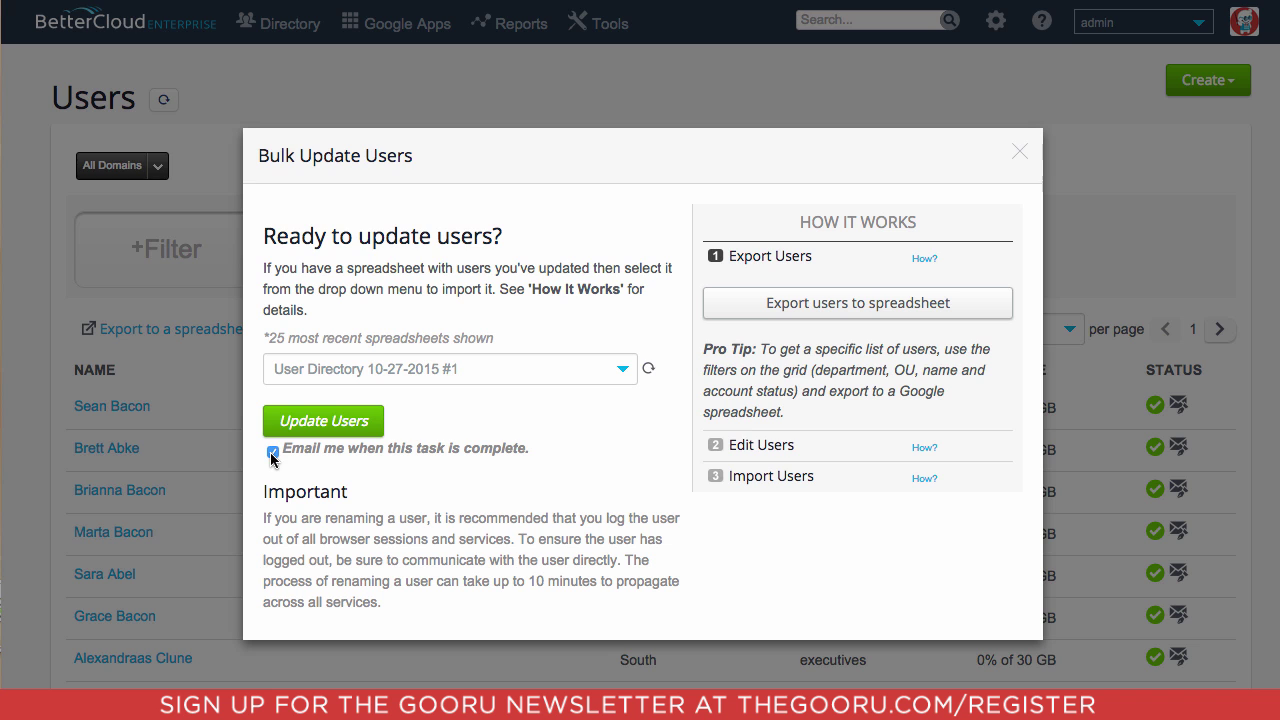
pyautogui.click(321, 428)
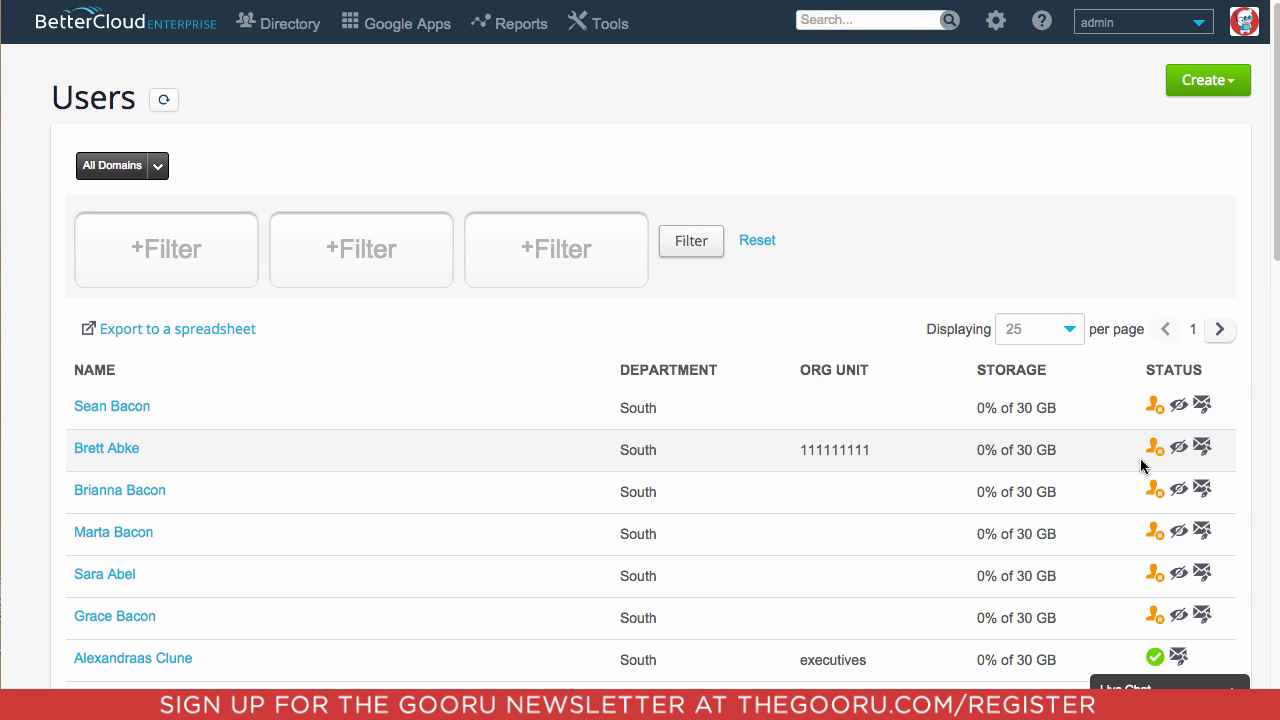
pyautogui.moveTo(1155, 453)
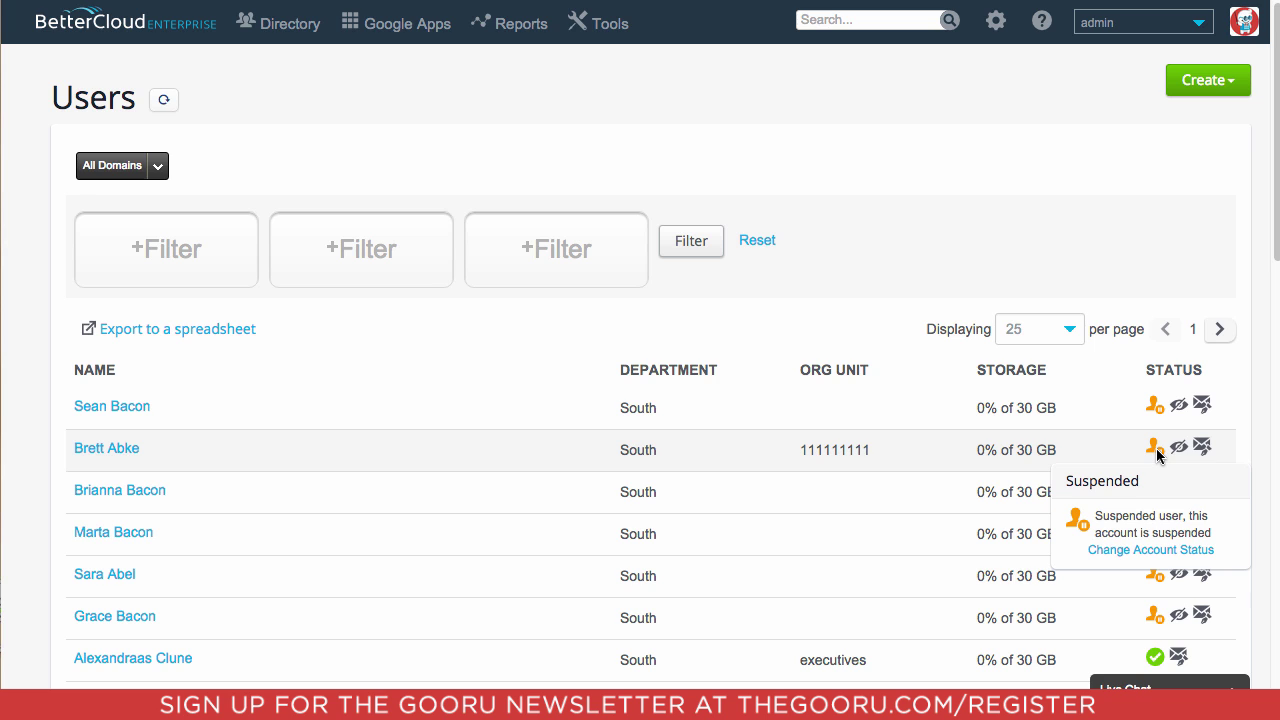
pyautogui.moveTo(1155, 573)
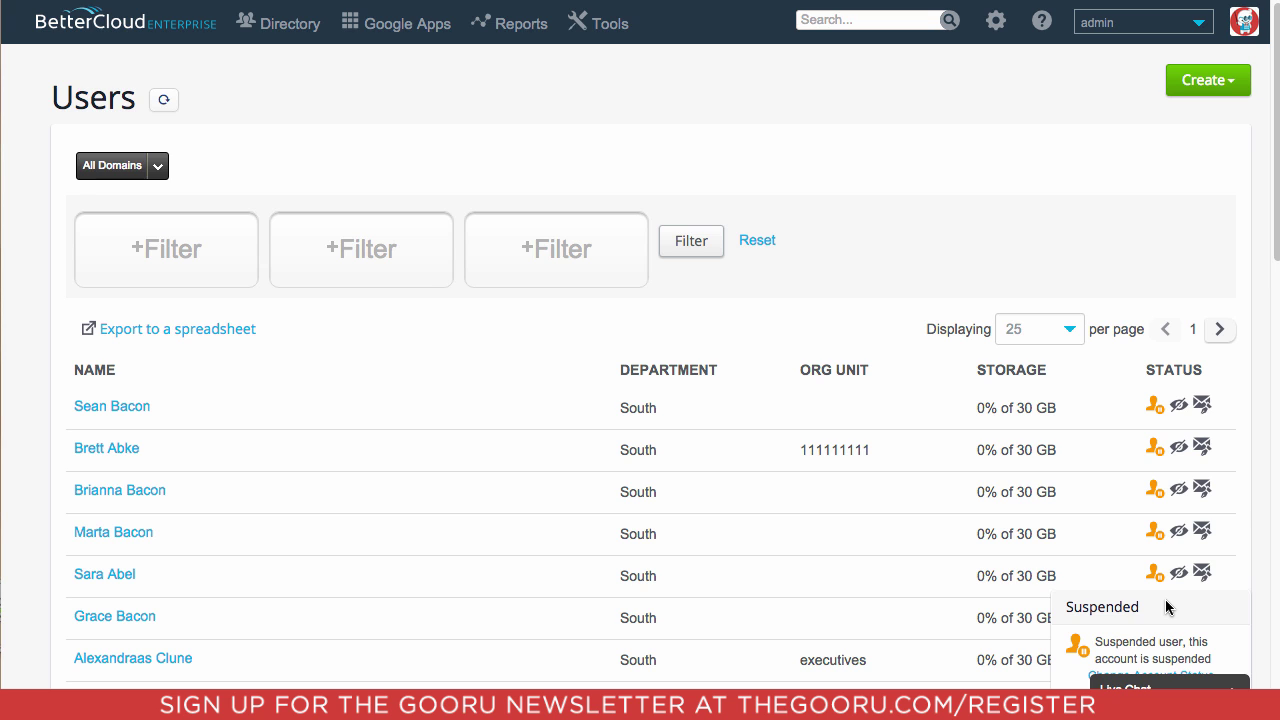